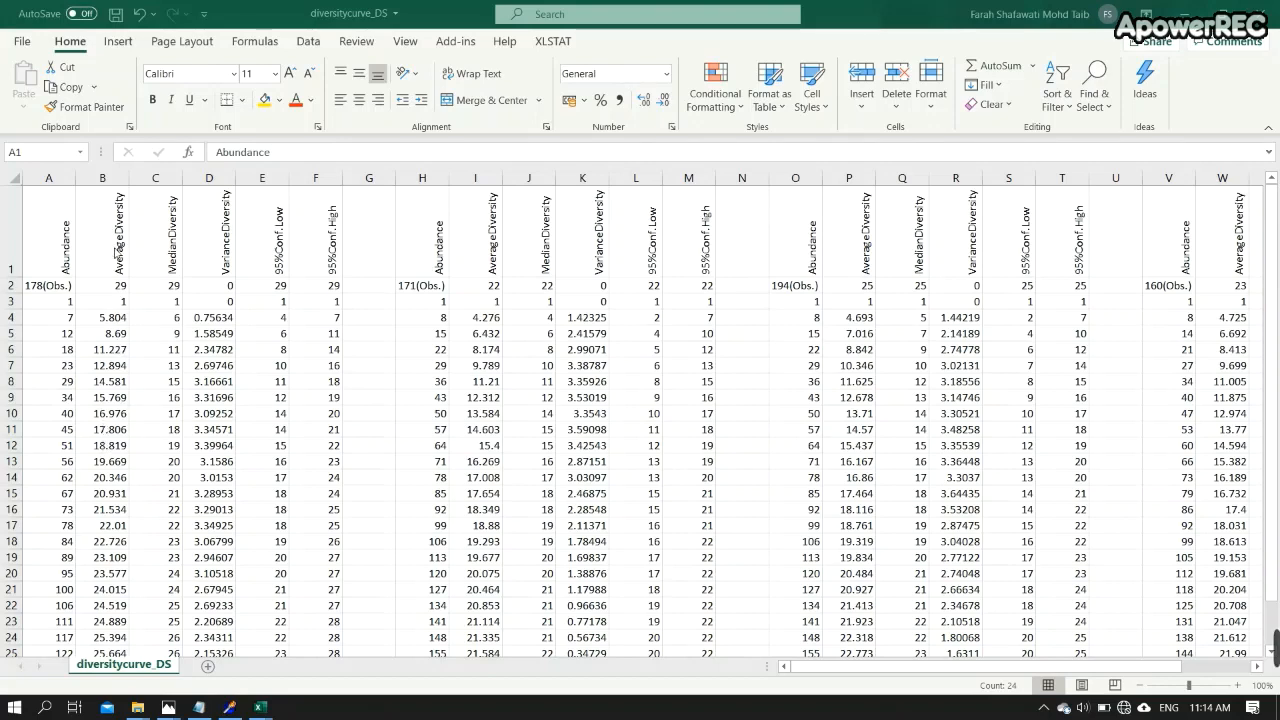
# - Rename the B1 header as AverageDiversity_DS
pyautogui.click(121, 234)
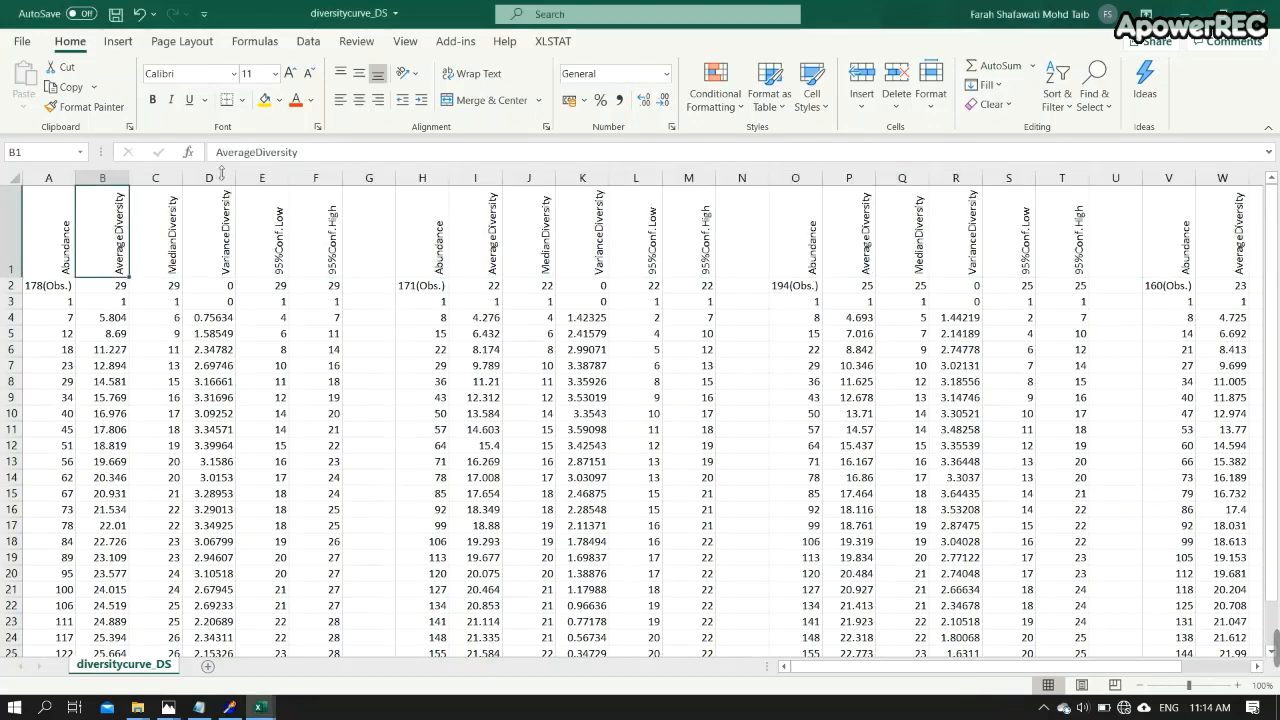
pyautogui.click(325, 153)
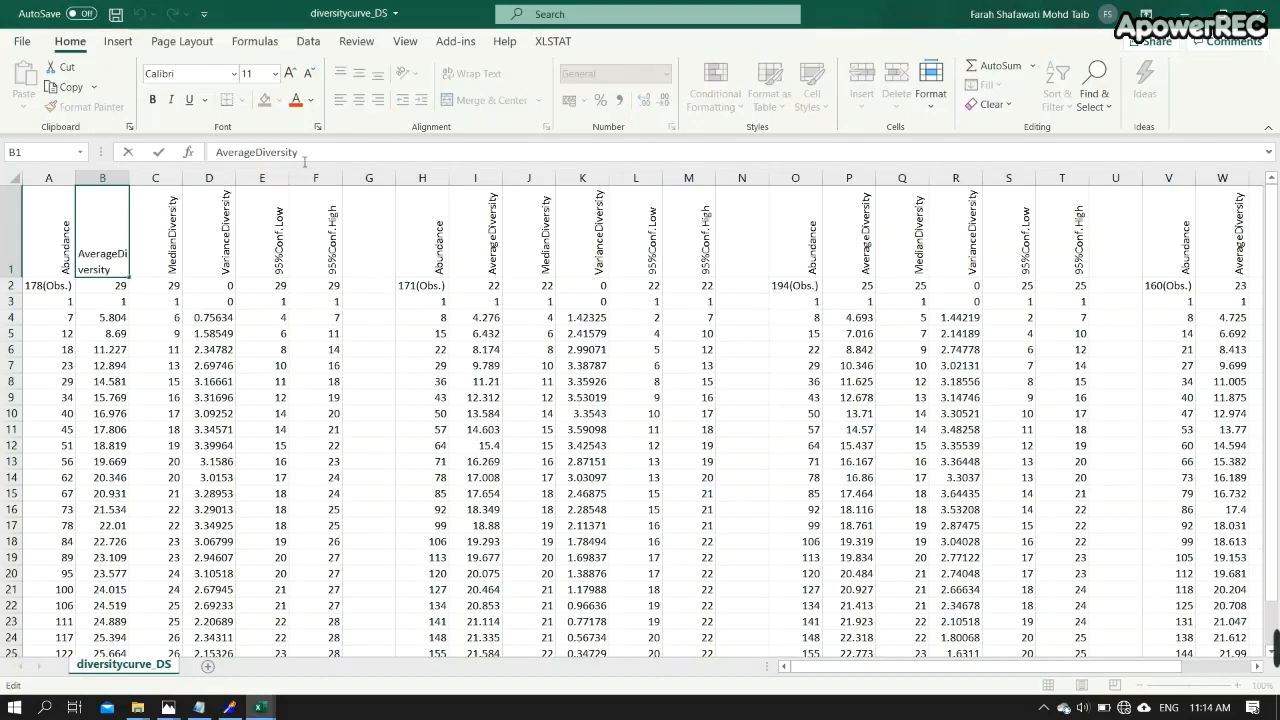
pyautogui.write('_')
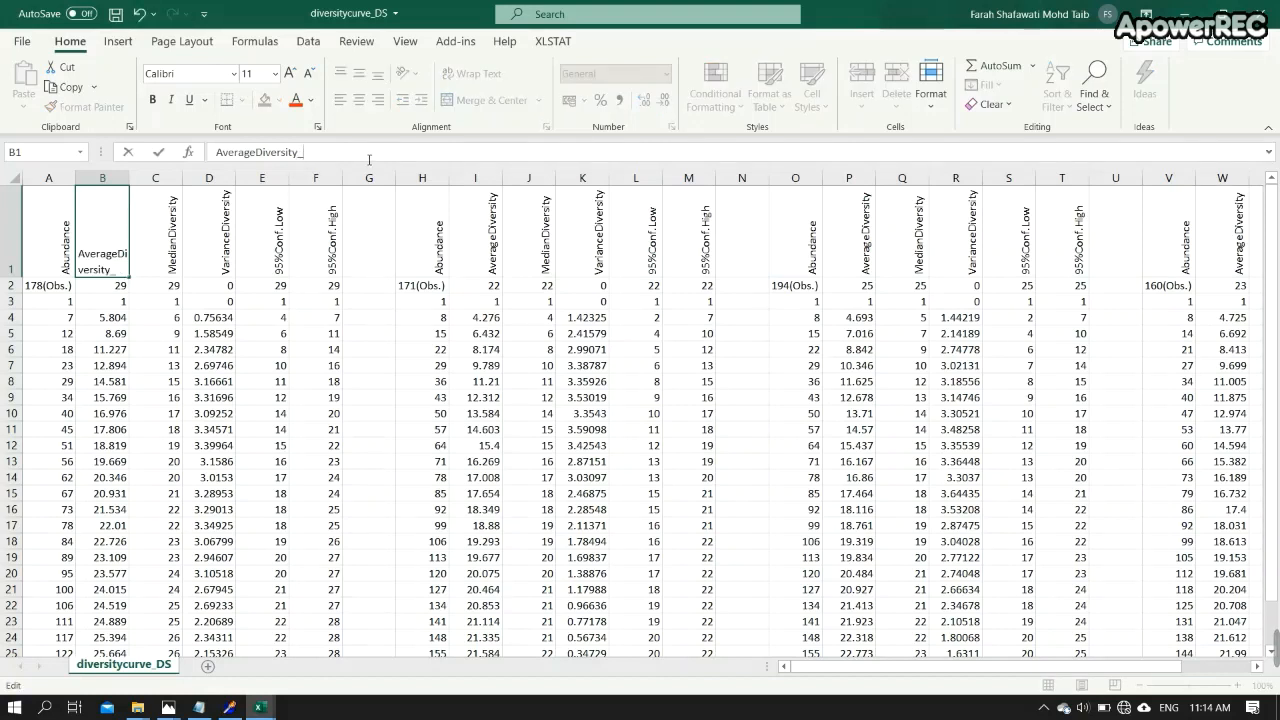
pyautogui.write('DS')
# - Rename the I1 header as AverageDiversity_MS
pyautogui.click(488, 228)
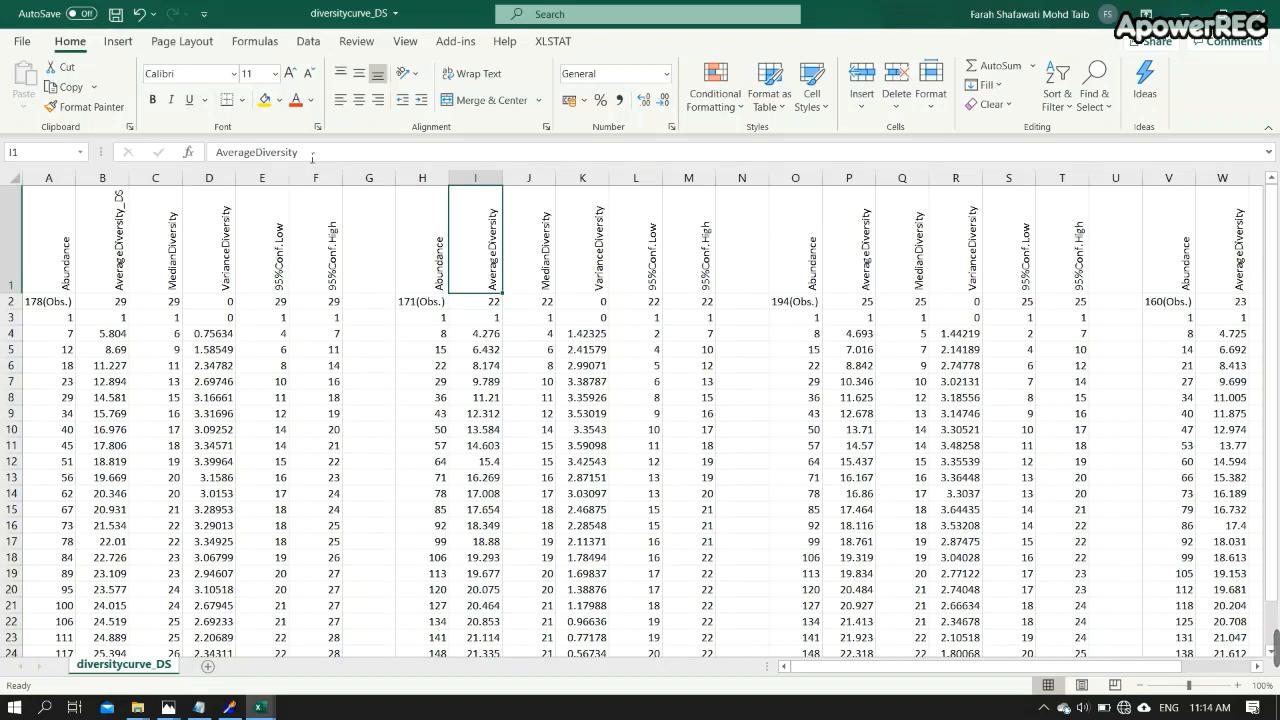
pyautogui.click(312, 154)
pyautogui.write('_M')
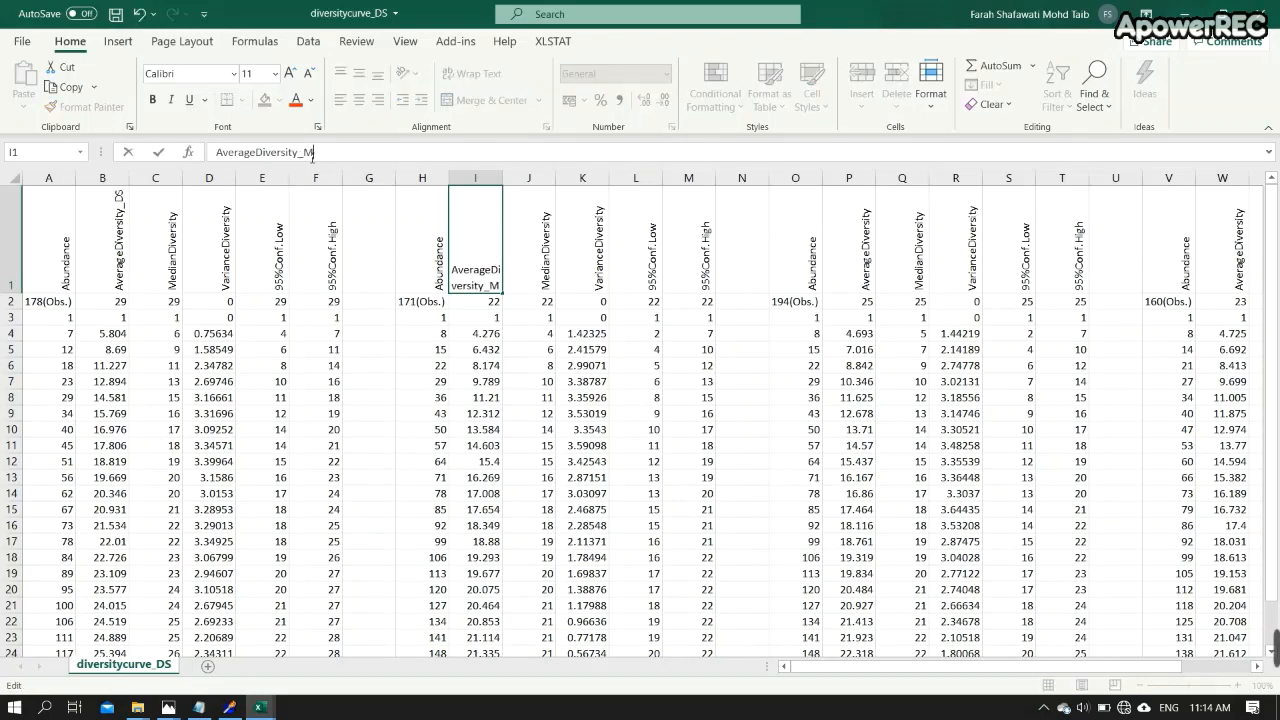
pyautogui.write('S')
# - Rename the P1 and W1 average diversity headers as AverageDiversity_TS and AverageDiversity_US
pyautogui.click(867, 262)
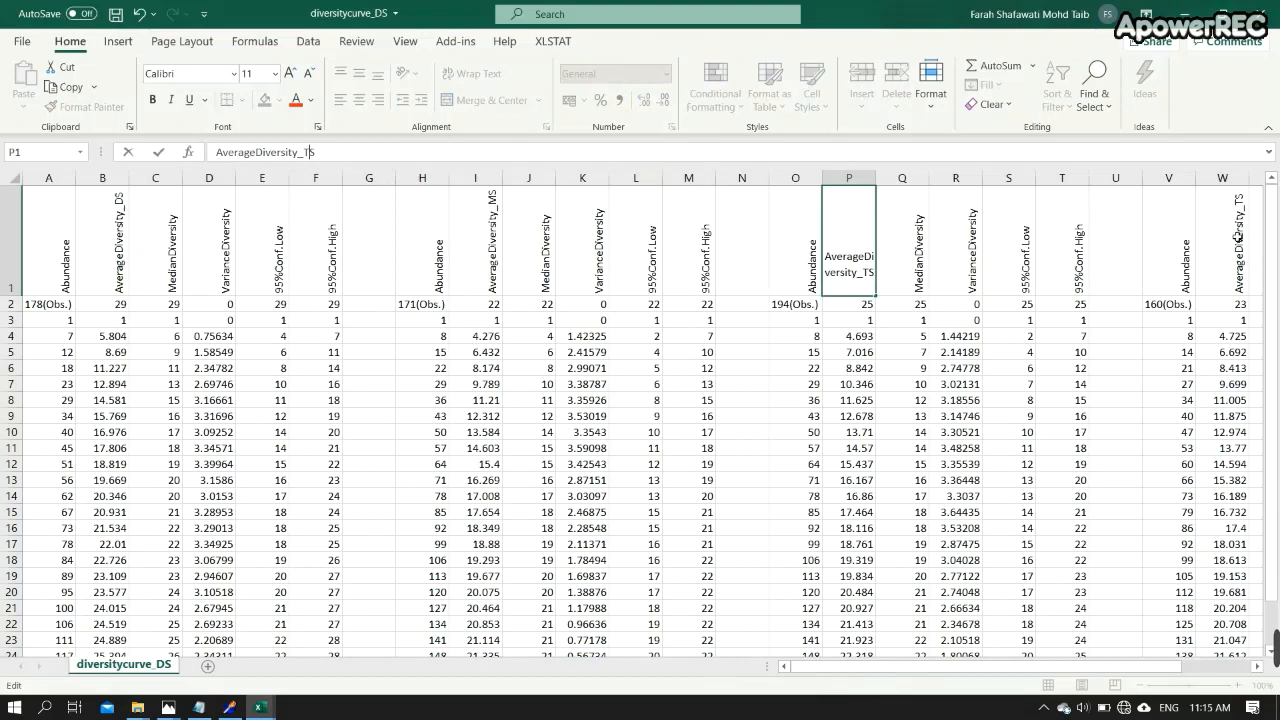
pyautogui.click(1239, 237)
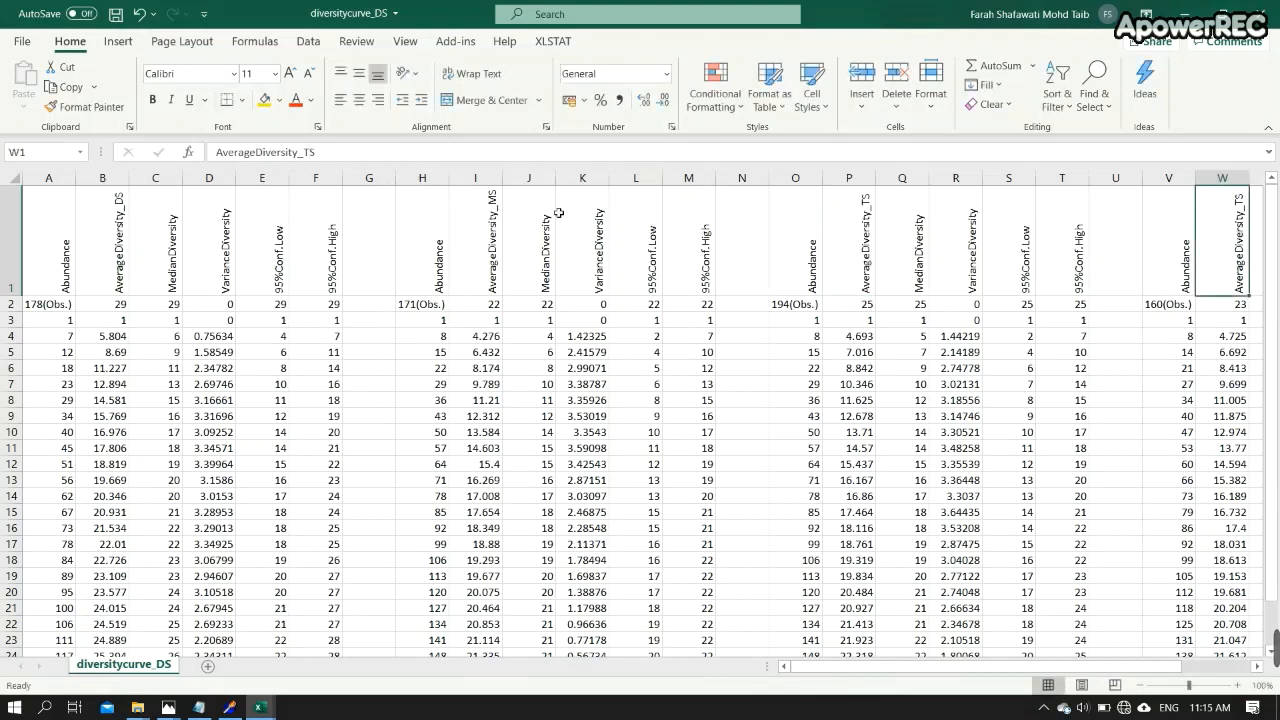
pyautogui.click(313, 155)
pyautogui.press('BackSpace')
pyautogui.write('U')
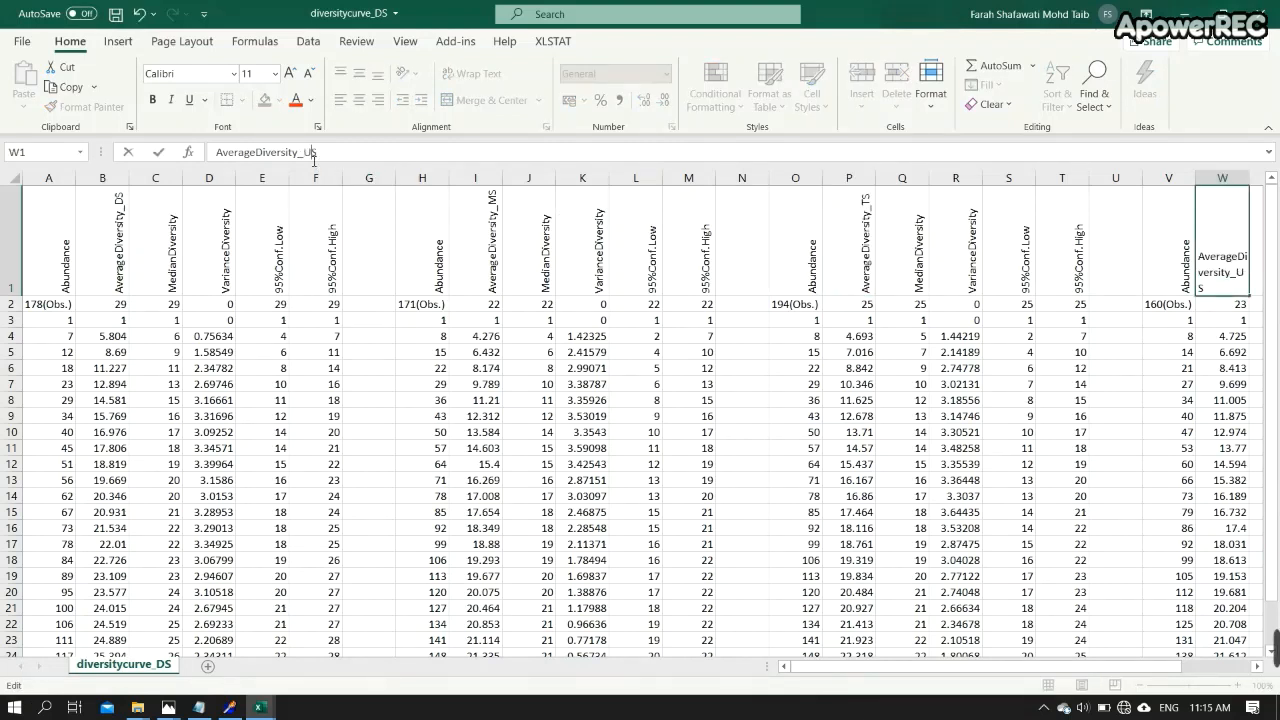
pyautogui.click(550, 340)
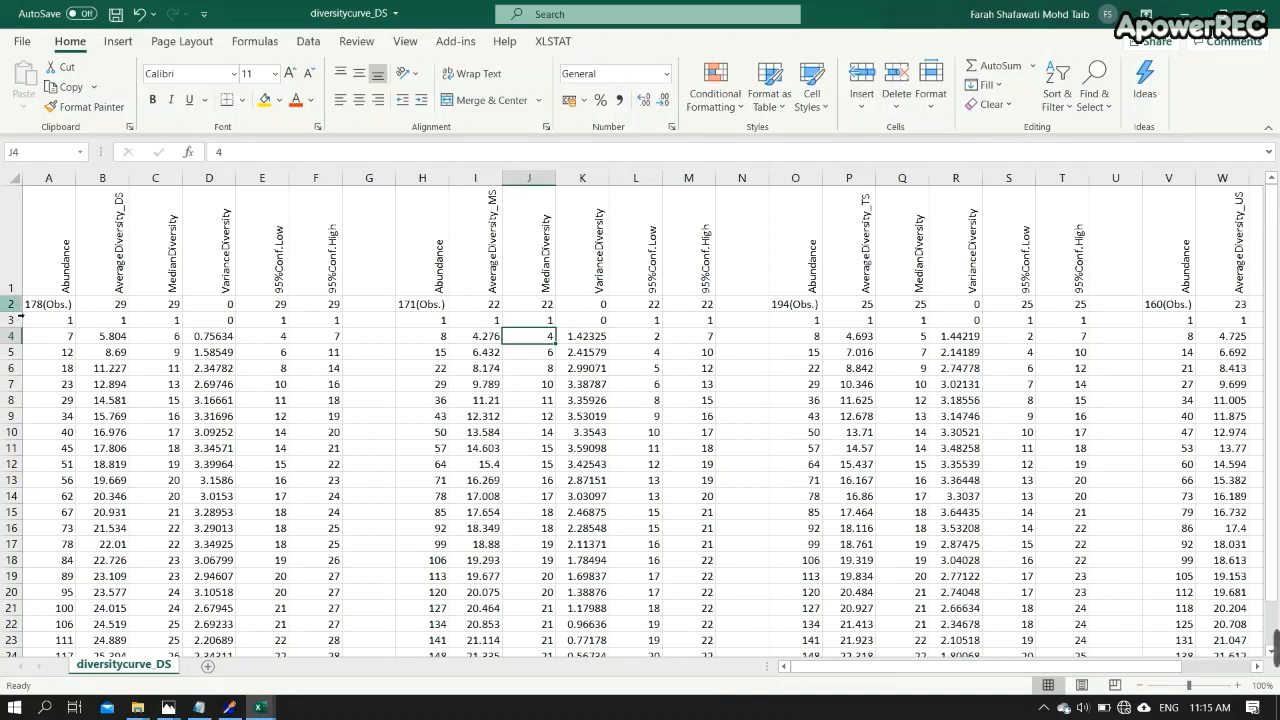
# - Delete row 2 containing the observation counts
pyautogui.click(20, 311)
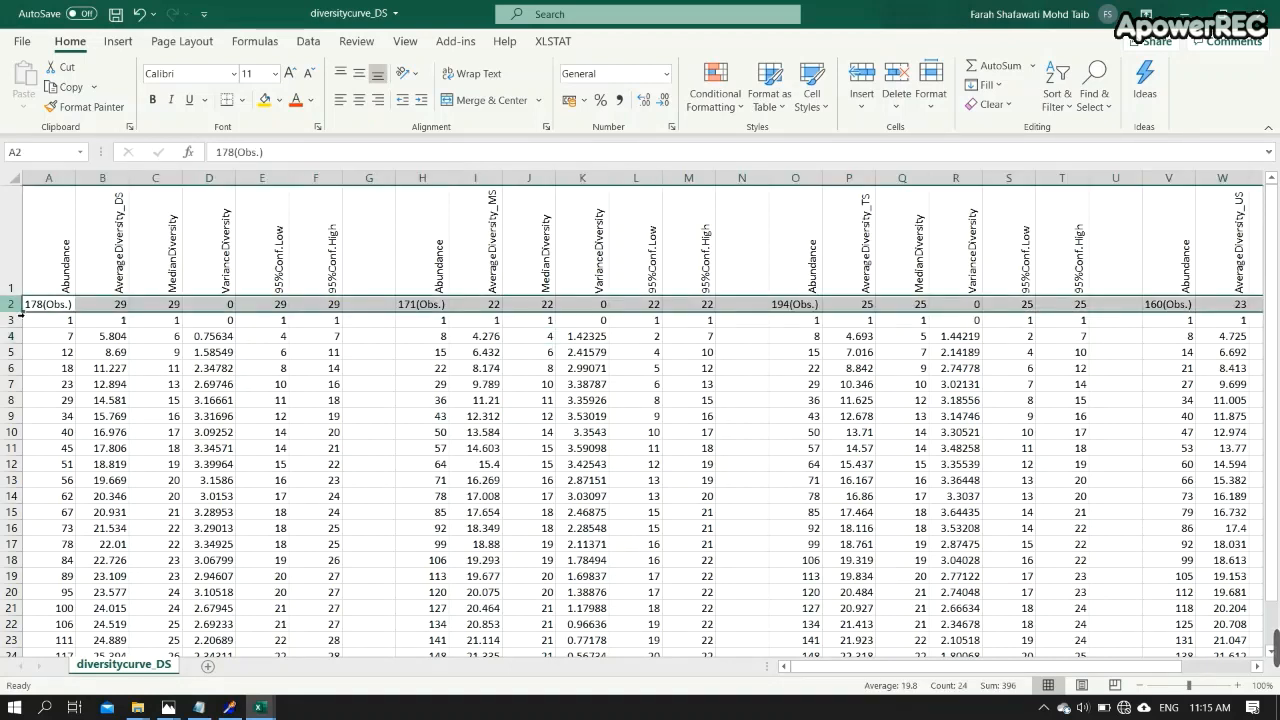
pyautogui.rightClick(18, 310)
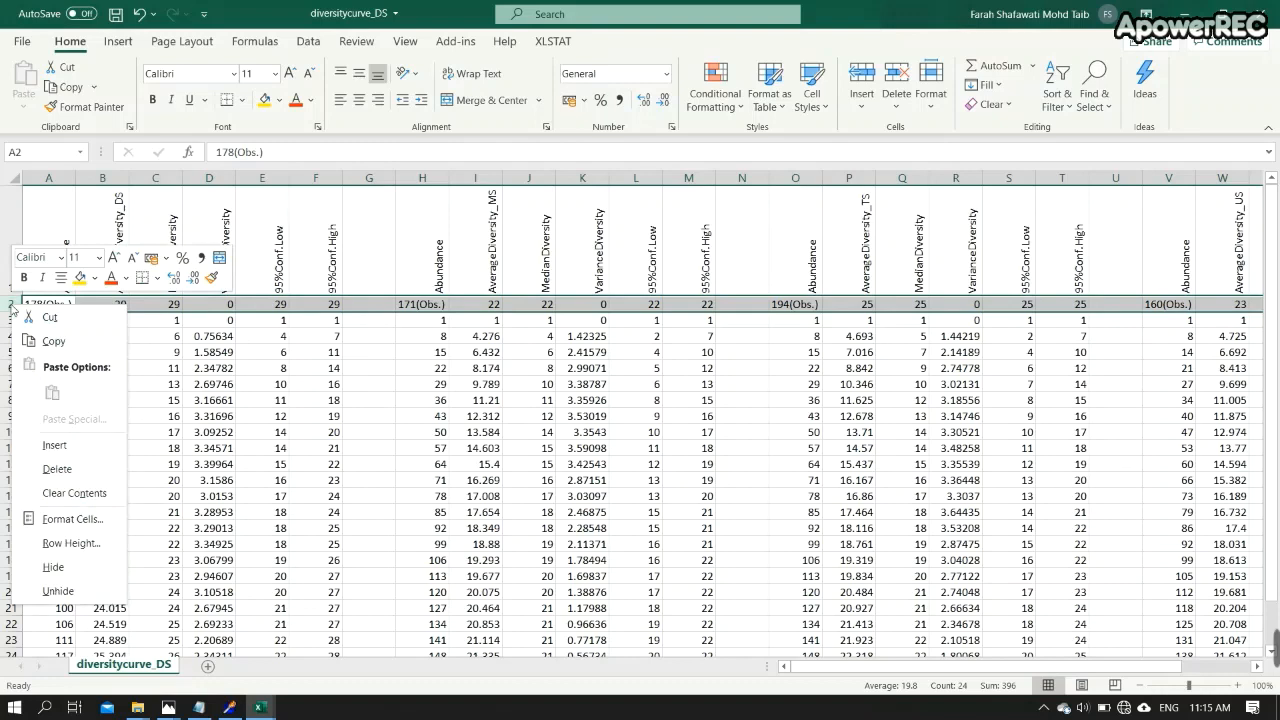
pyautogui.click(95, 567)
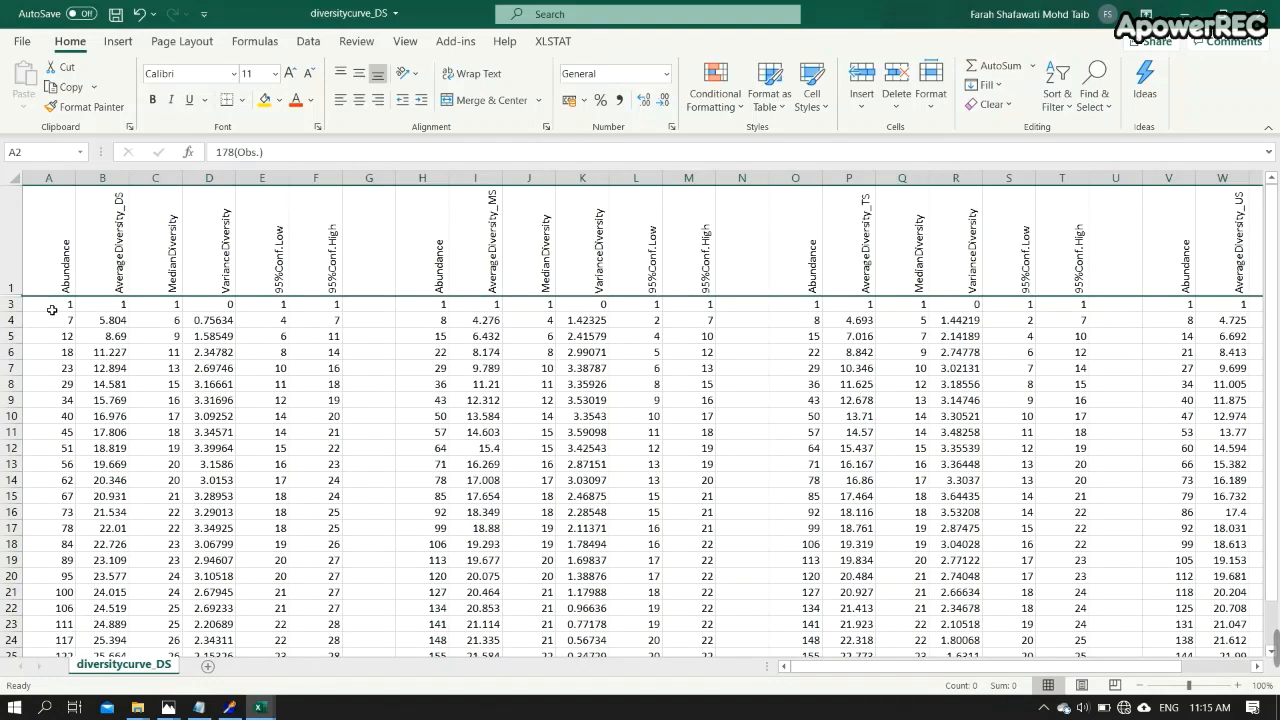
# - Select the Abundance and AverageDiversity_DS data in A1:B32 and insert a scatter chart with smooth lines and markers
pyautogui.scroll(-12, 45, 330)
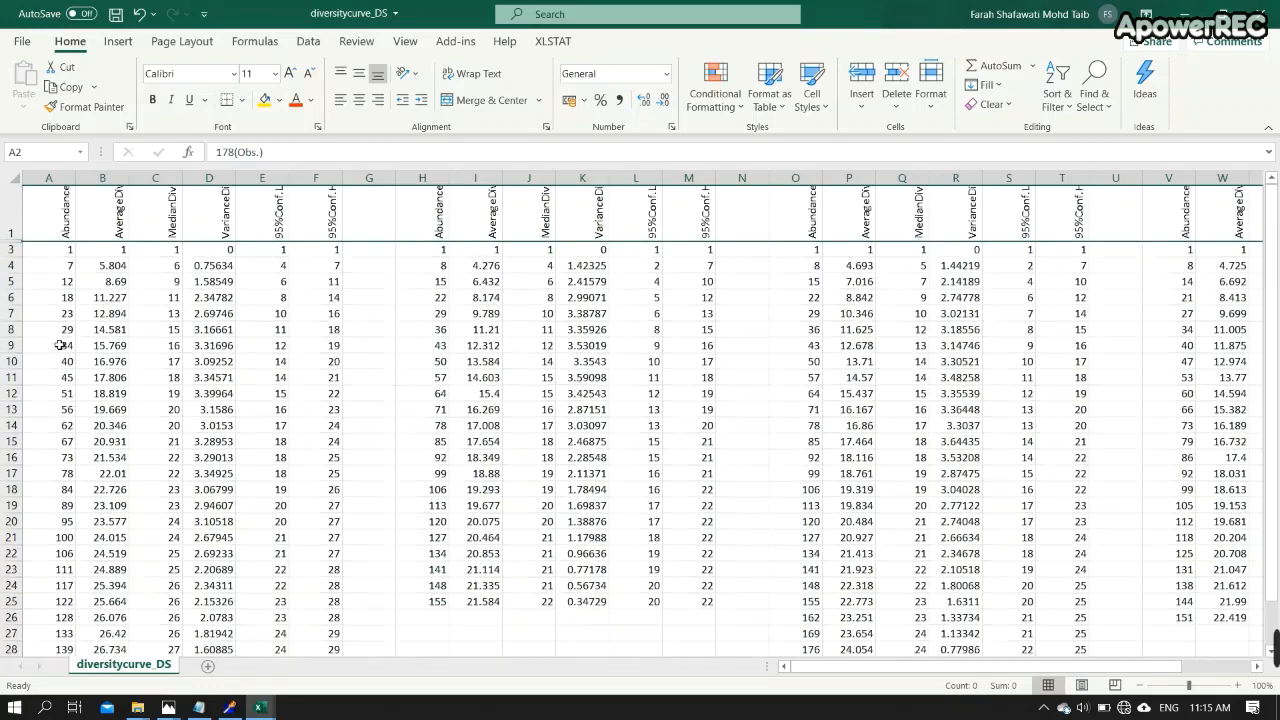
pyautogui.scroll(6, 60, 343)
pyautogui.scroll(7, 60, 343)
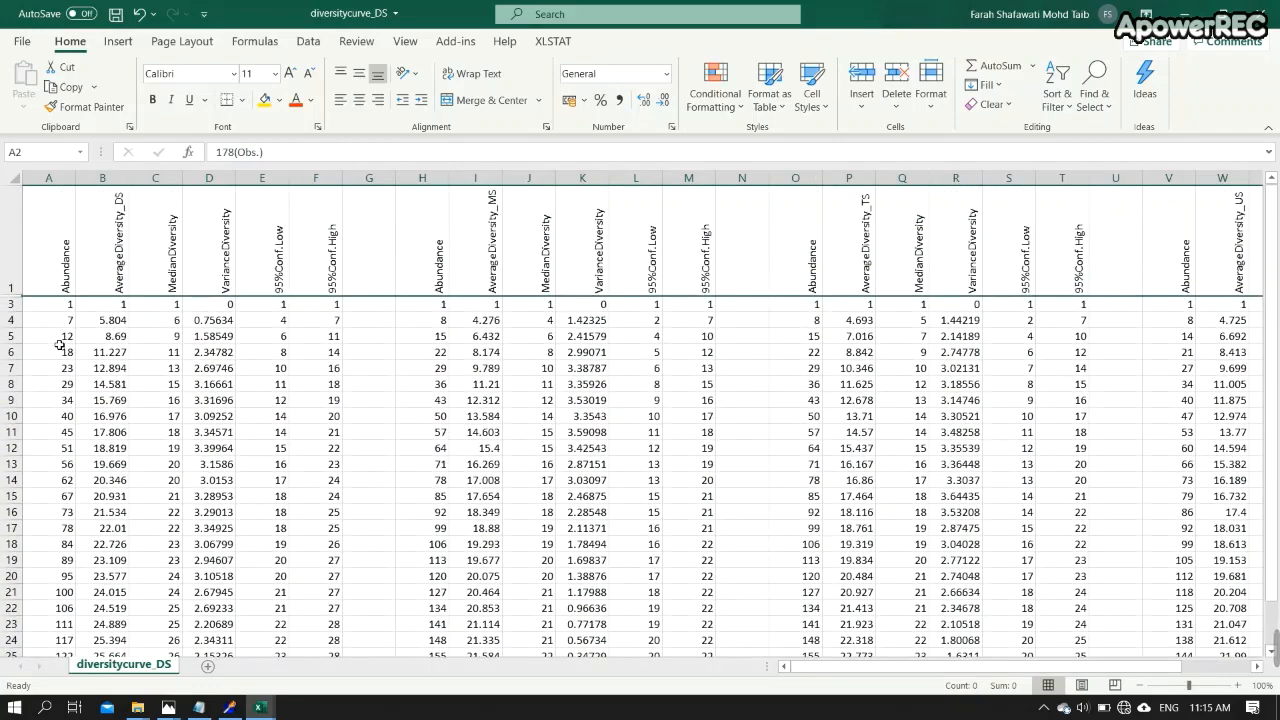
pyautogui.moveTo(61, 243); pyautogui.dragTo(120, 634)
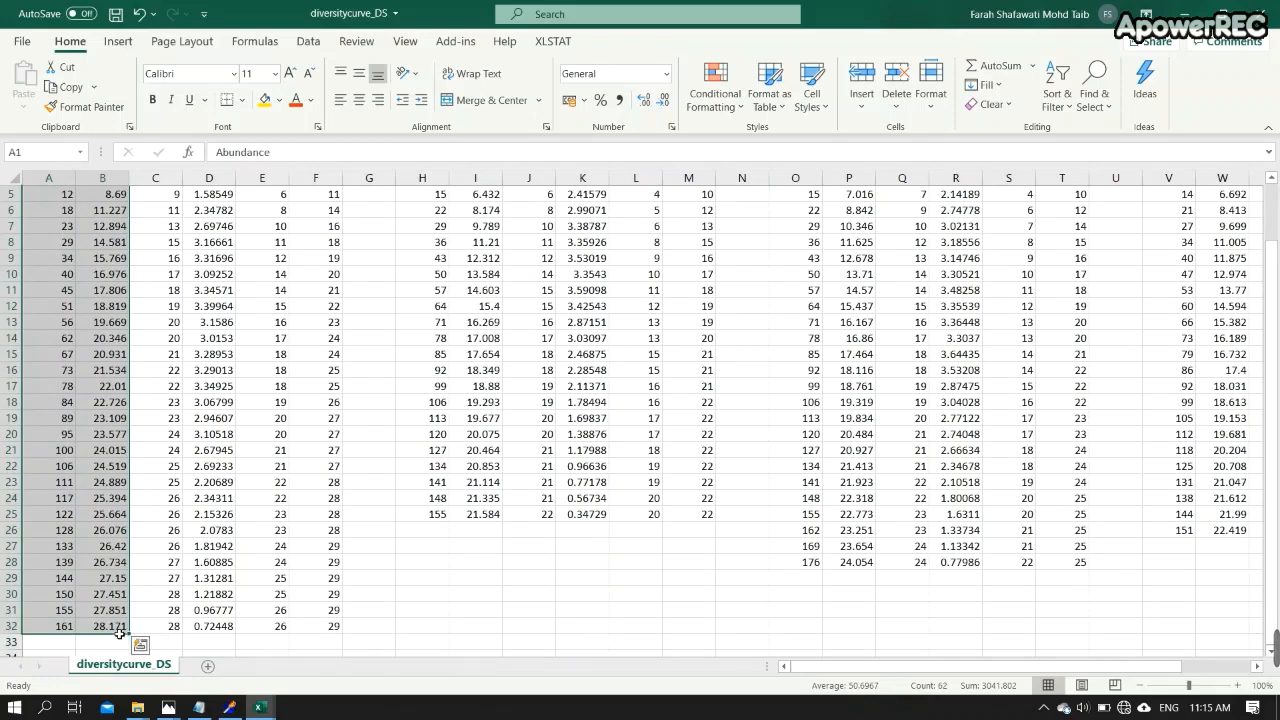
pyautogui.scroll(2, 199, 320)
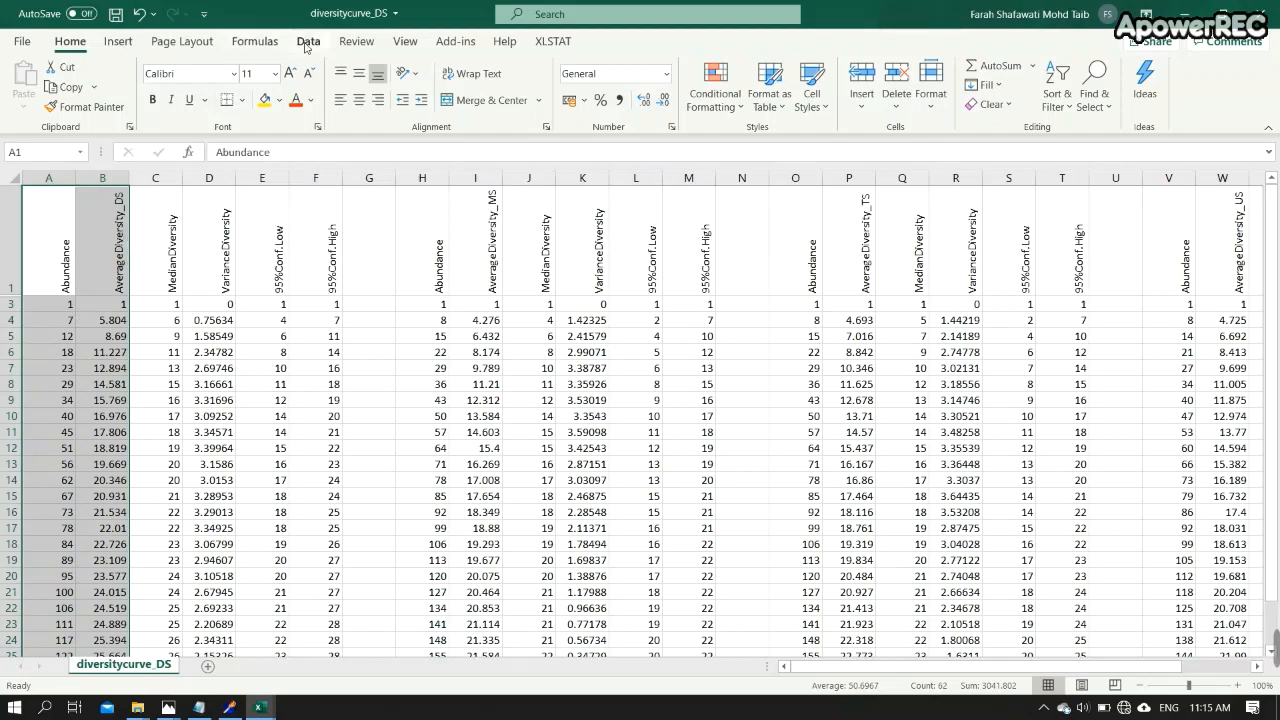
pyautogui.click(118, 41)
pyautogui.click(634, 104)
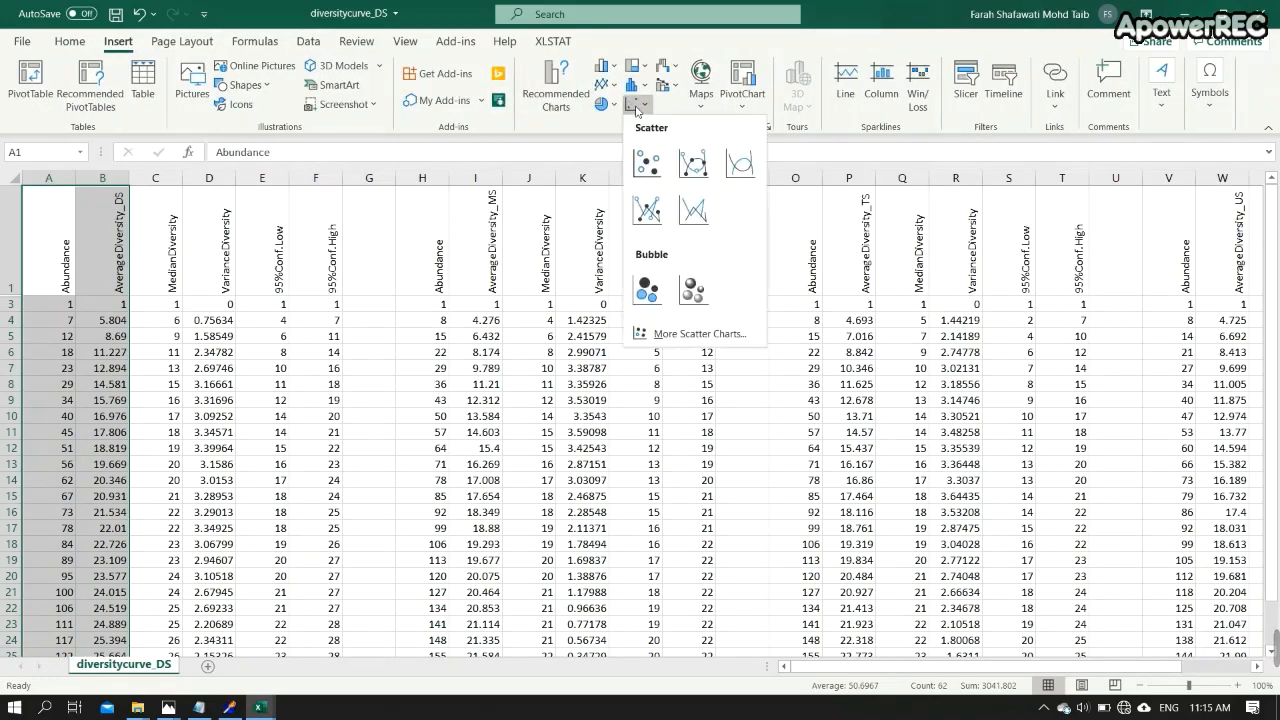
pyautogui.click(695, 165)
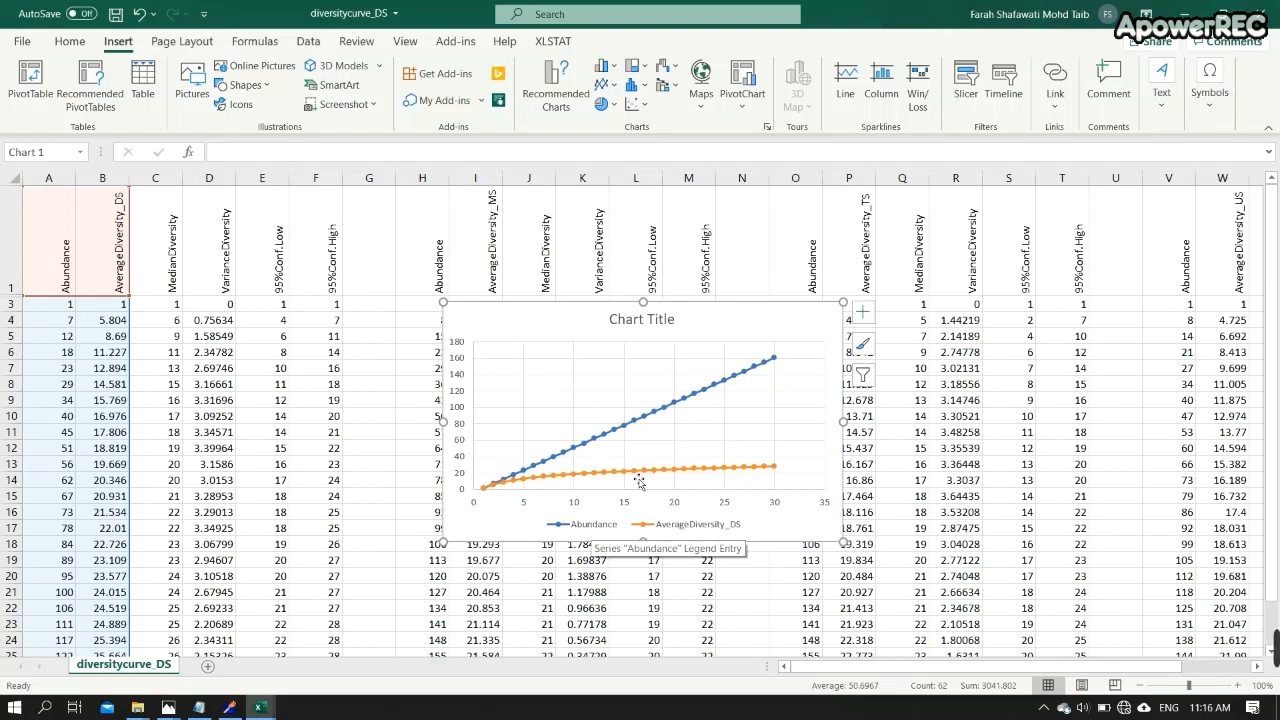
# - Open the chart's data source and remove the Abundance series
pyautogui.rightClick(778, 325)
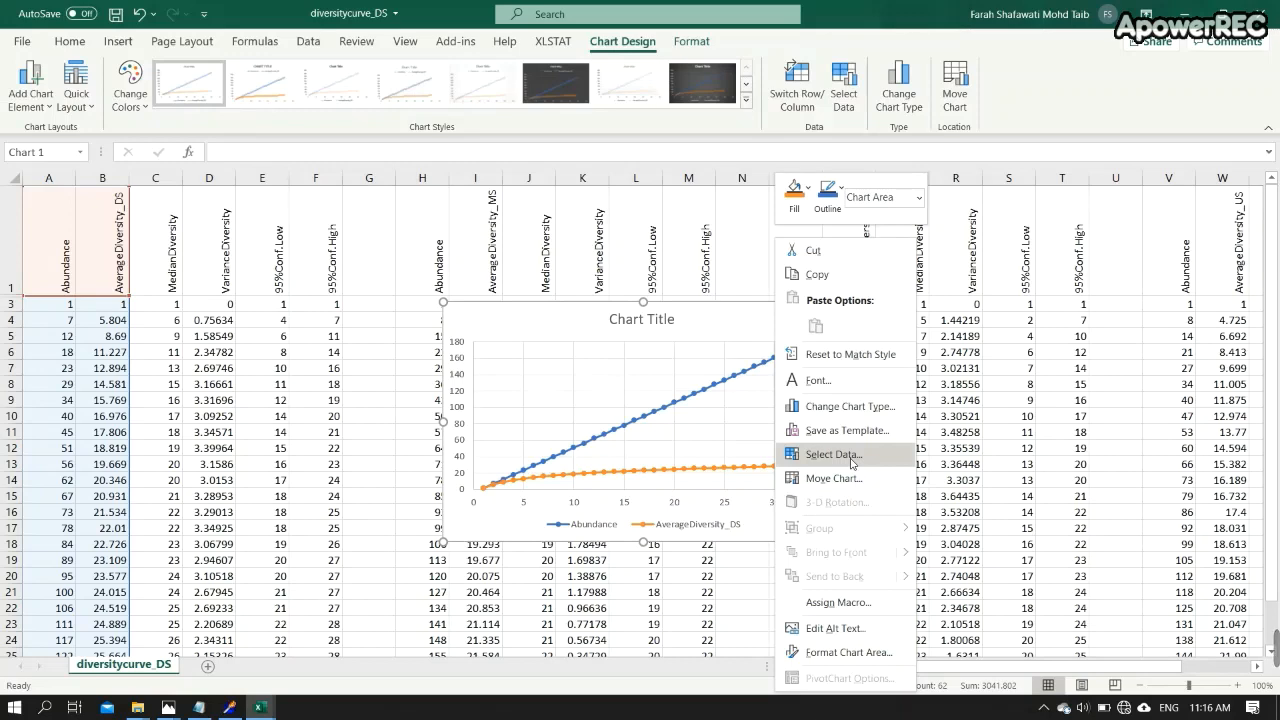
pyautogui.click(834, 455)
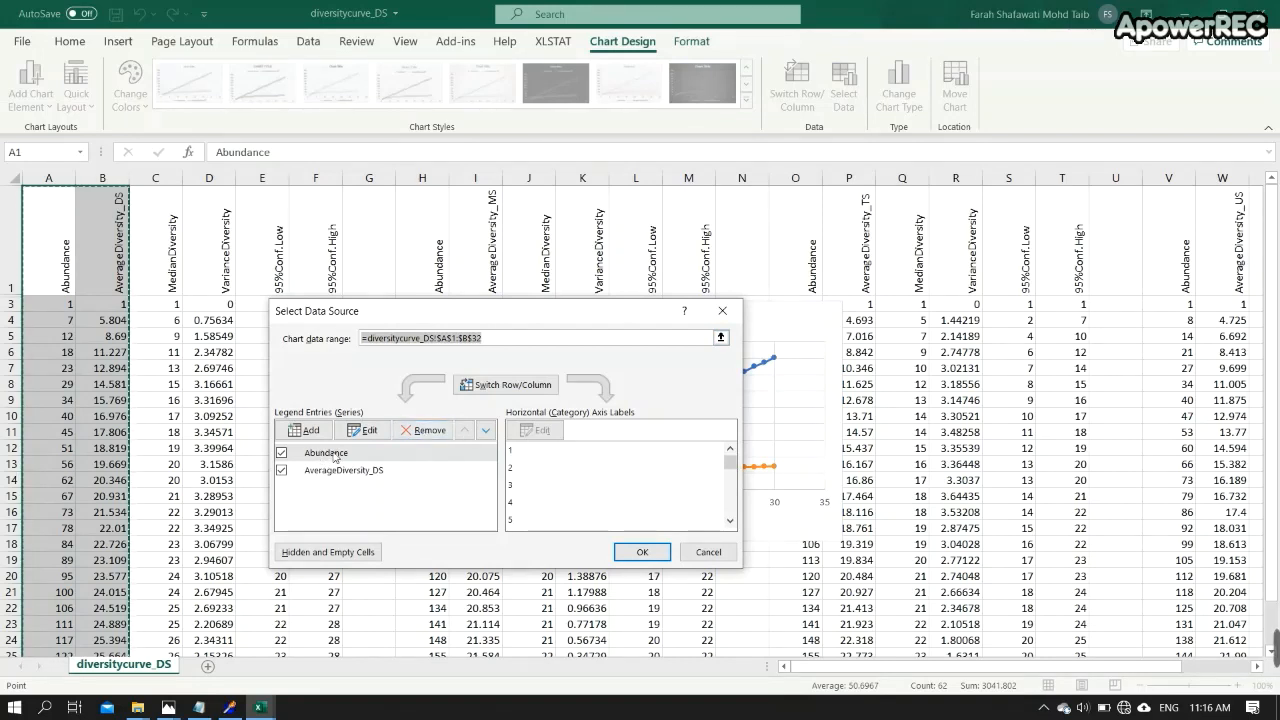
pyautogui.click(326, 454)
pyautogui.click(409, 432)
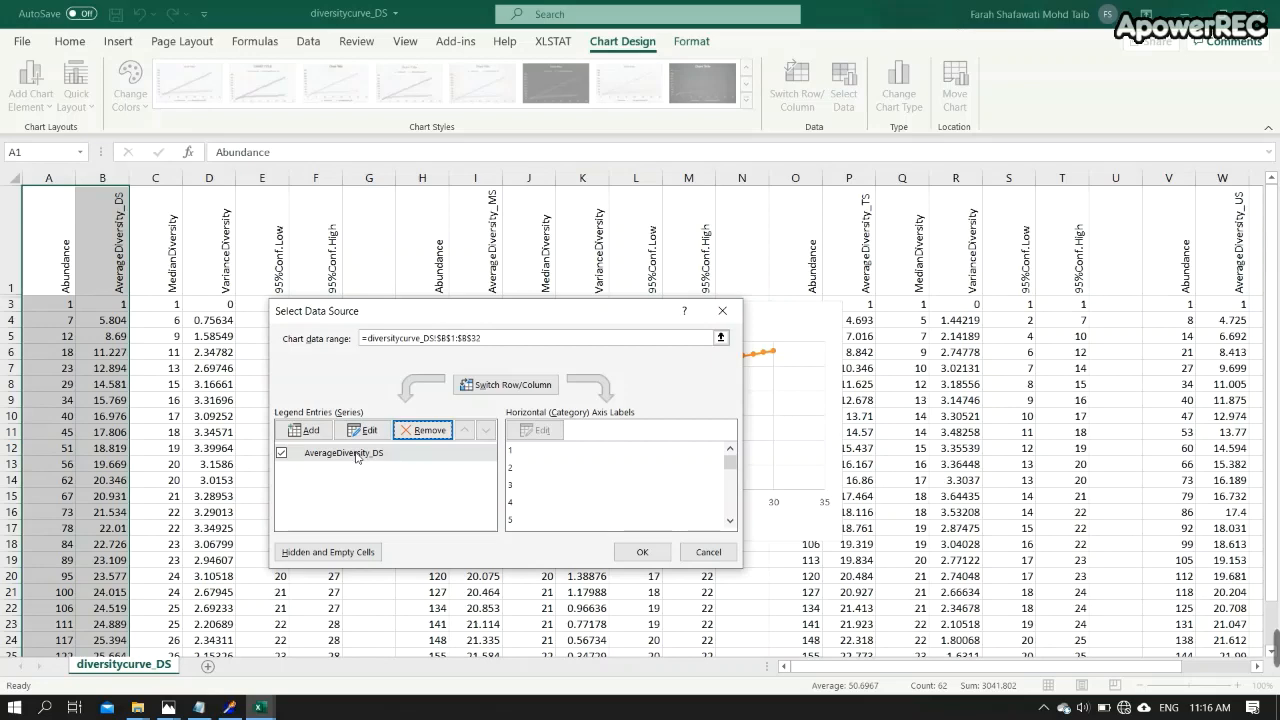
# - Edit the AverageDiversity_DS series so its X values are the Abundance cells A3:A32
pyautogui.moveTo(390, 324); pyautogui.dragTo(773, 366)
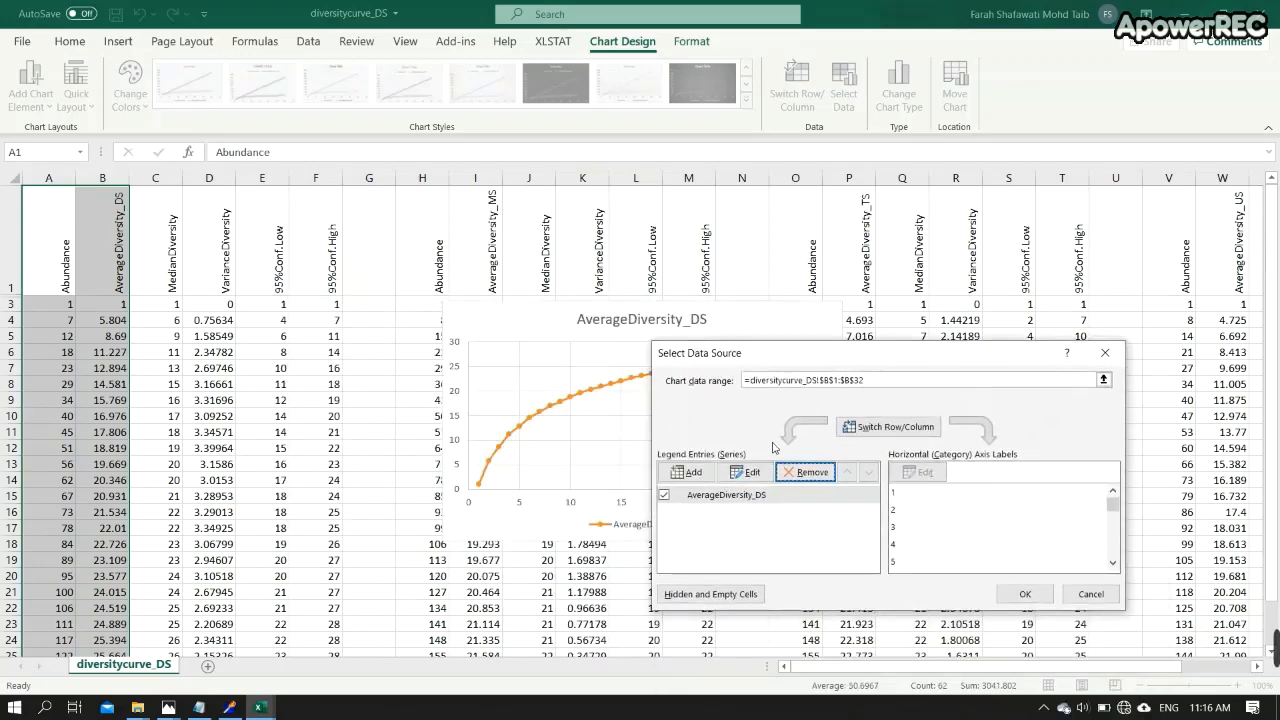
pyautogui.click(744, 497)
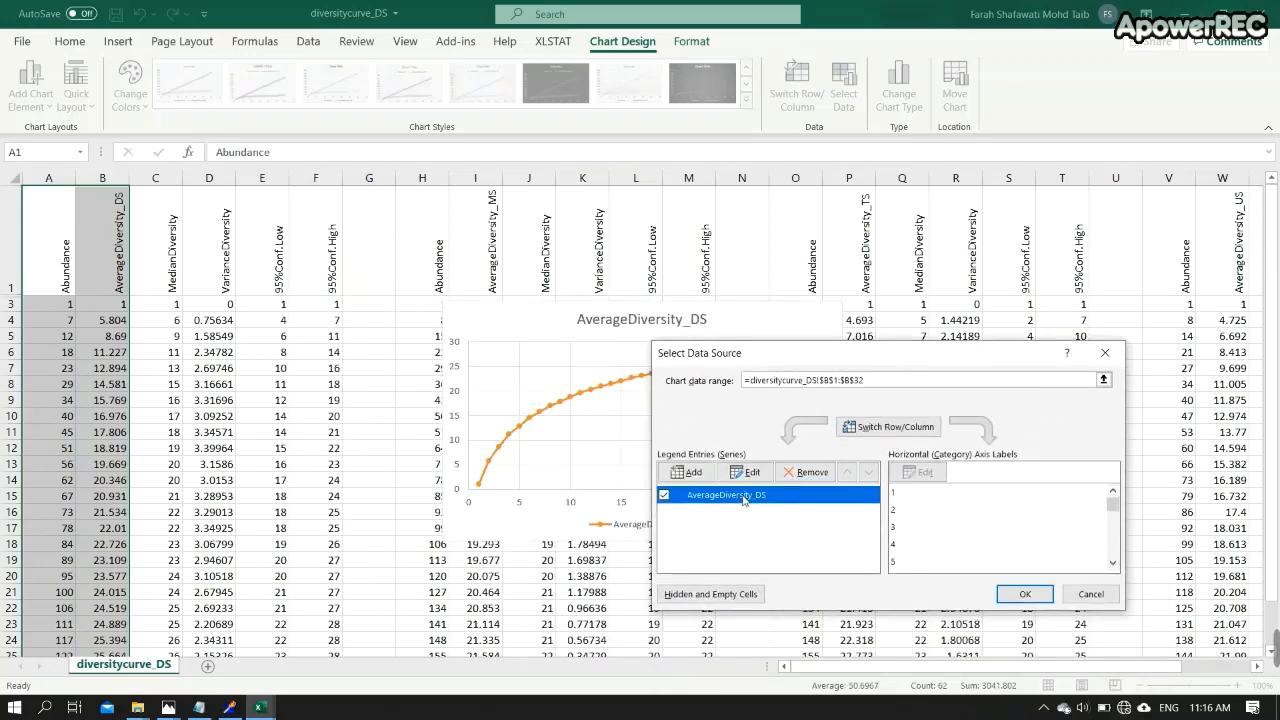
pyautogui.click(749, 476)
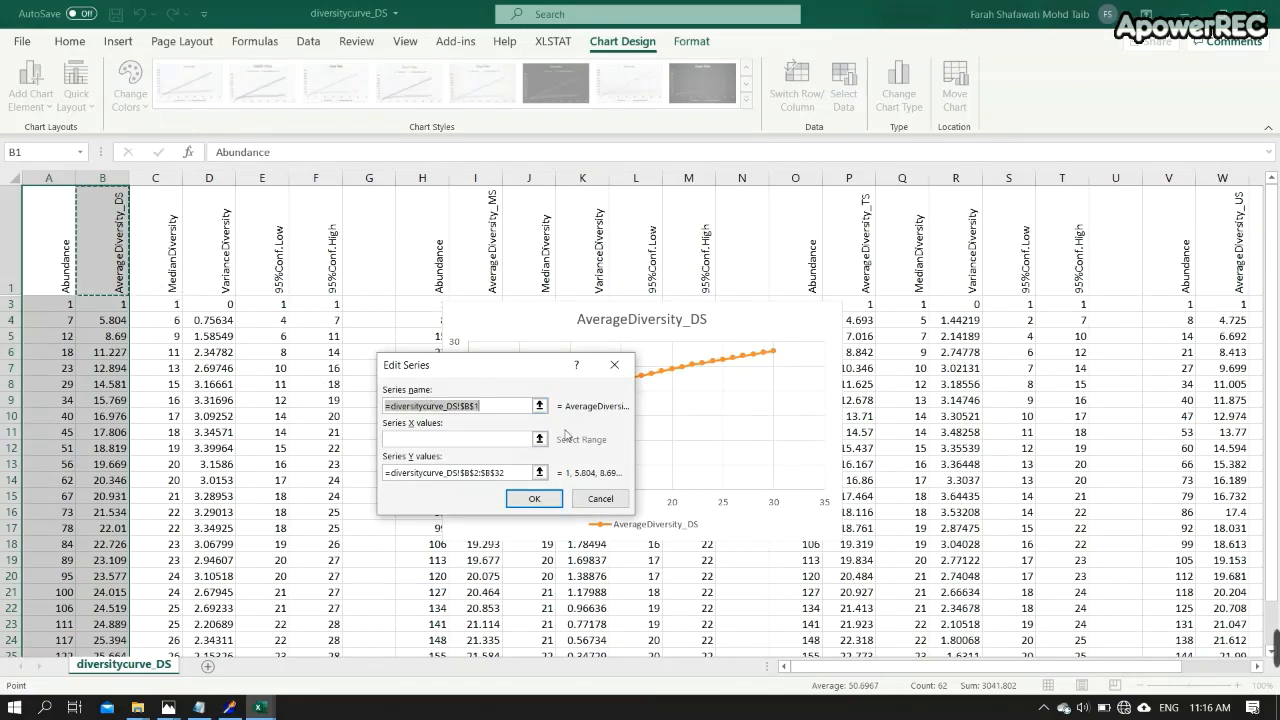
pyautogui.click(538, 440)
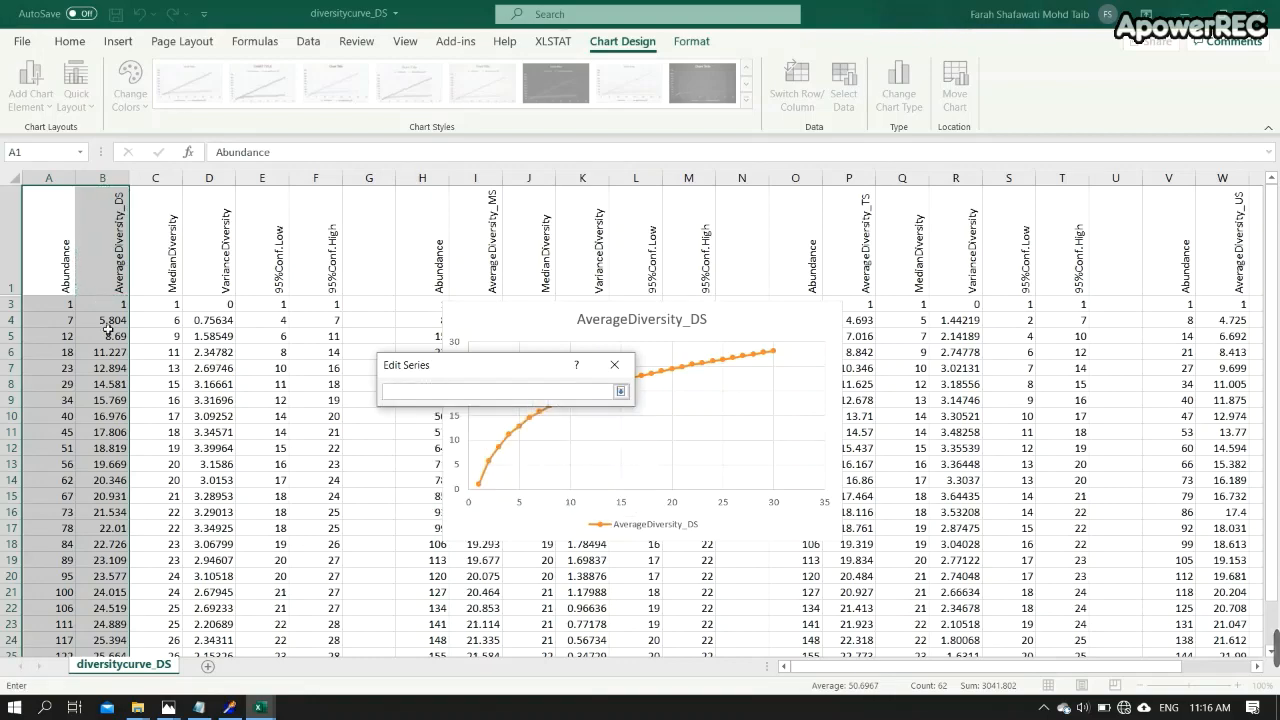
pyautogui.moveTo(57, 308); pyautogui.dragTo(58, 636)
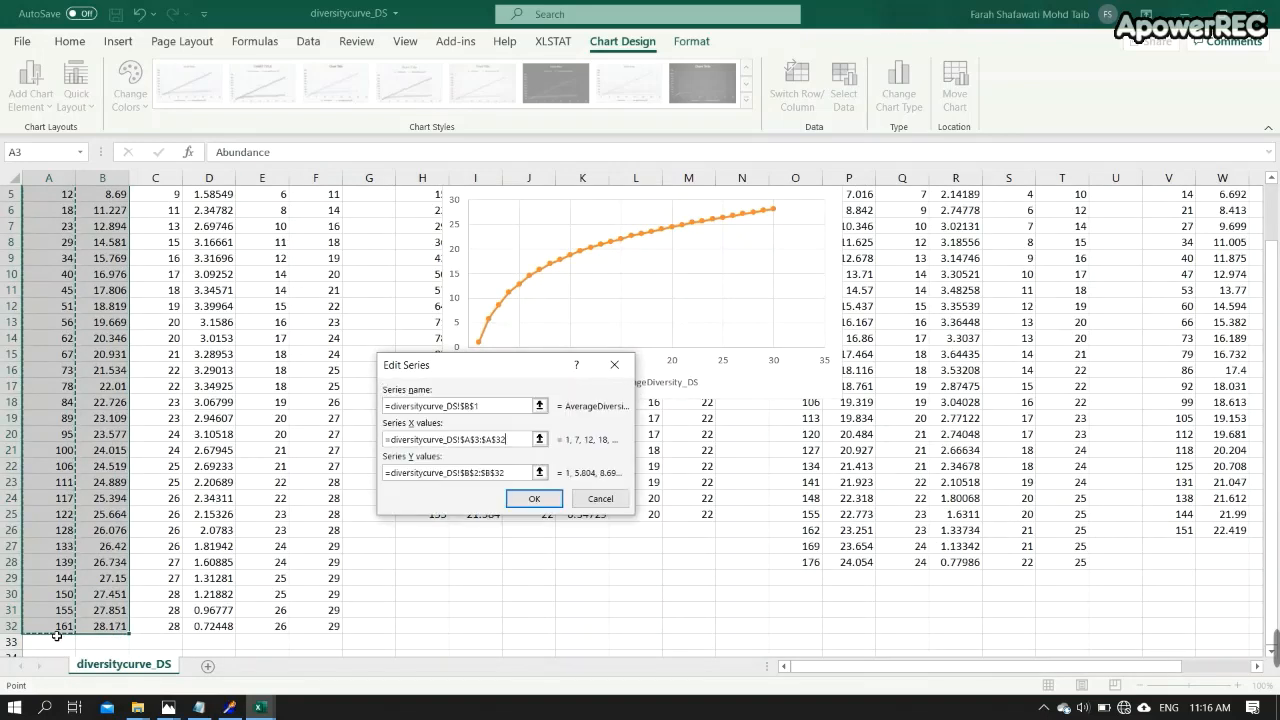
pyautogui.press('Return')
pyautogui.click(532, 472)
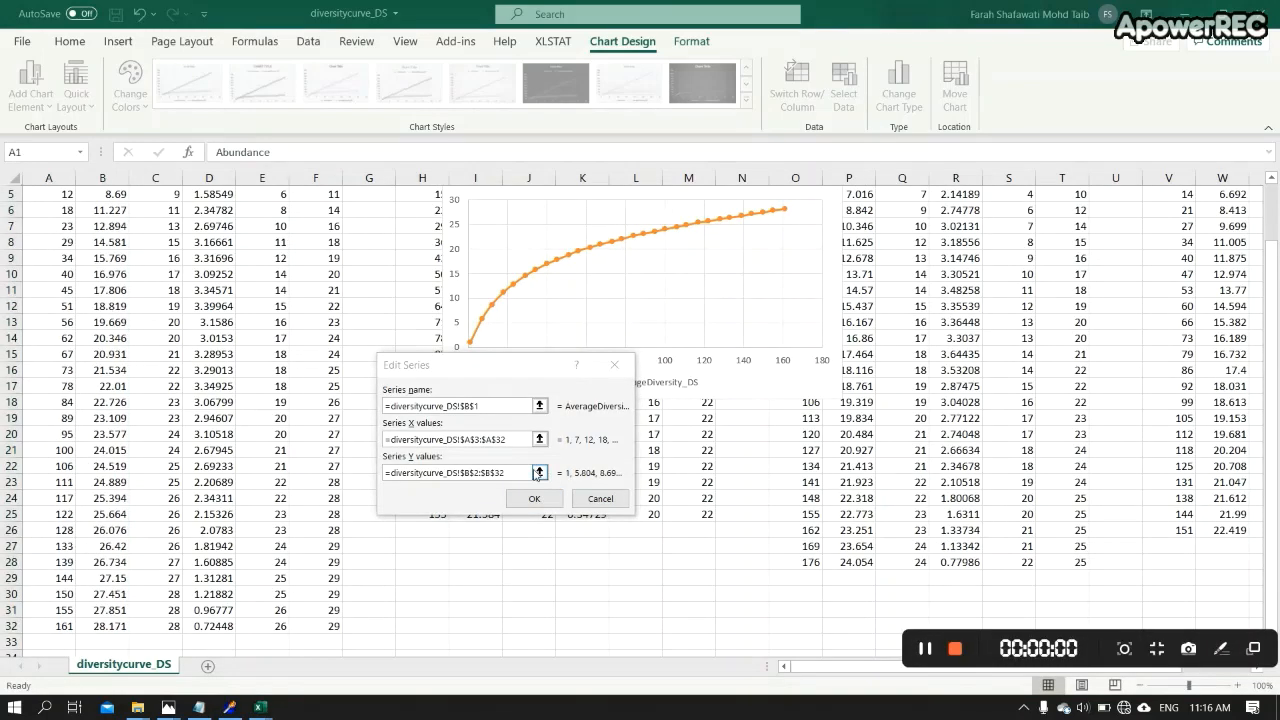
pyautogui.click(540, 472)
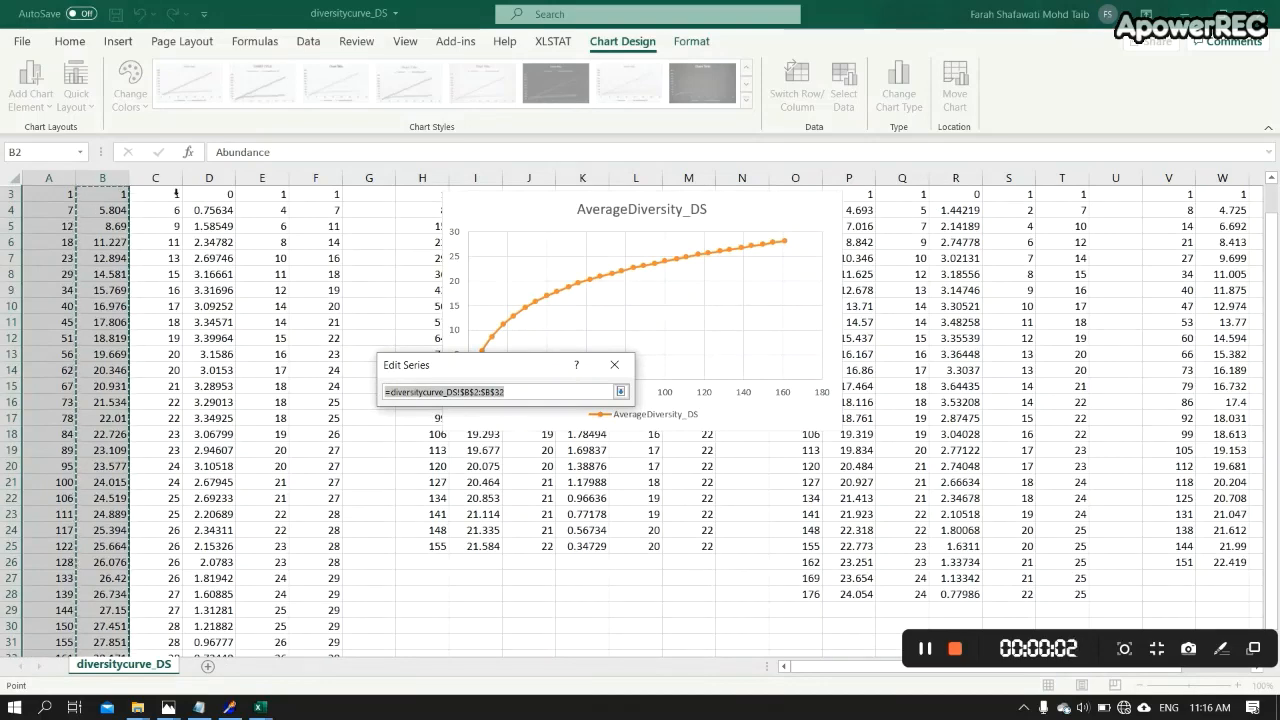
pyautogui.scroll(1, 108, 231)
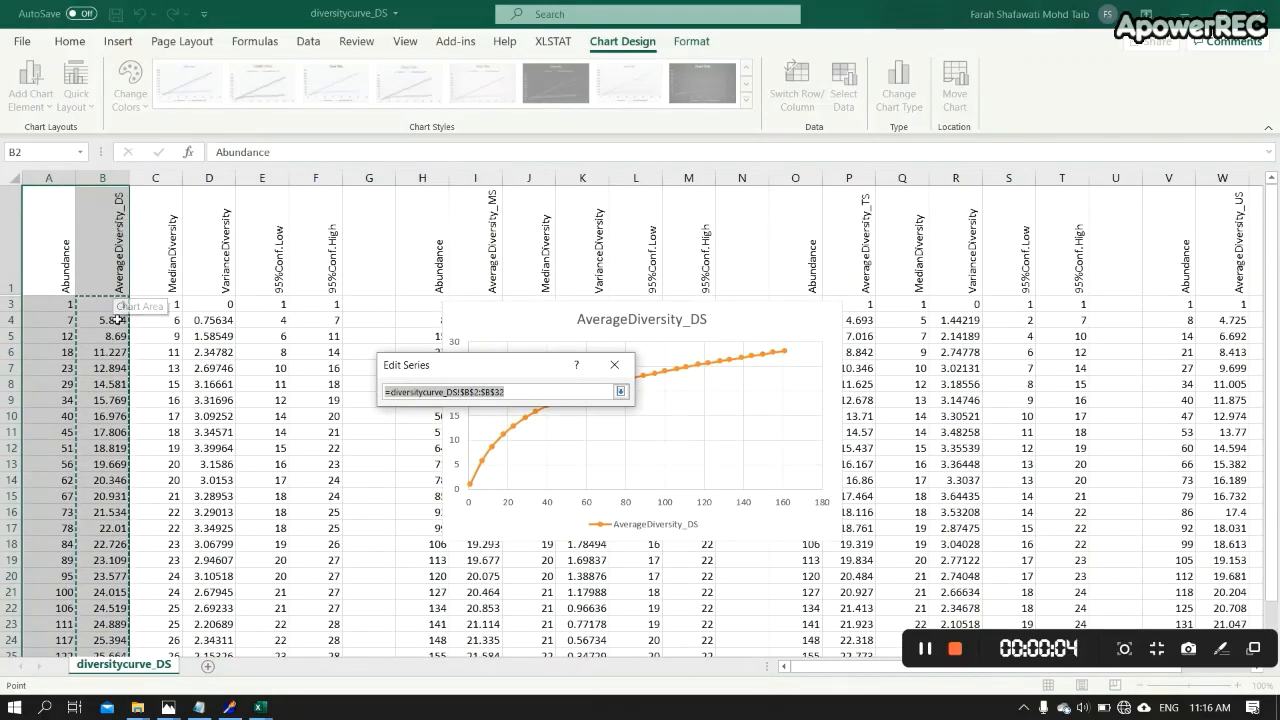
pyautogui.click(620, 391)
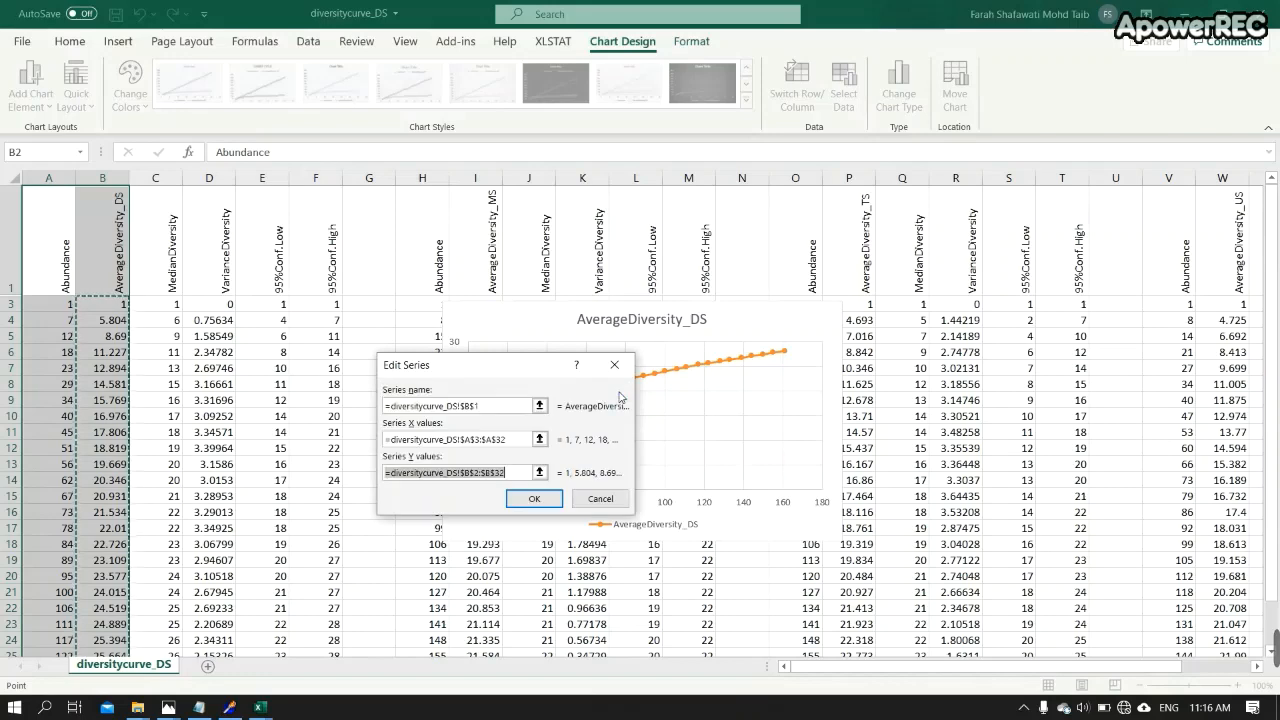
pyautogui.click(536, 497)
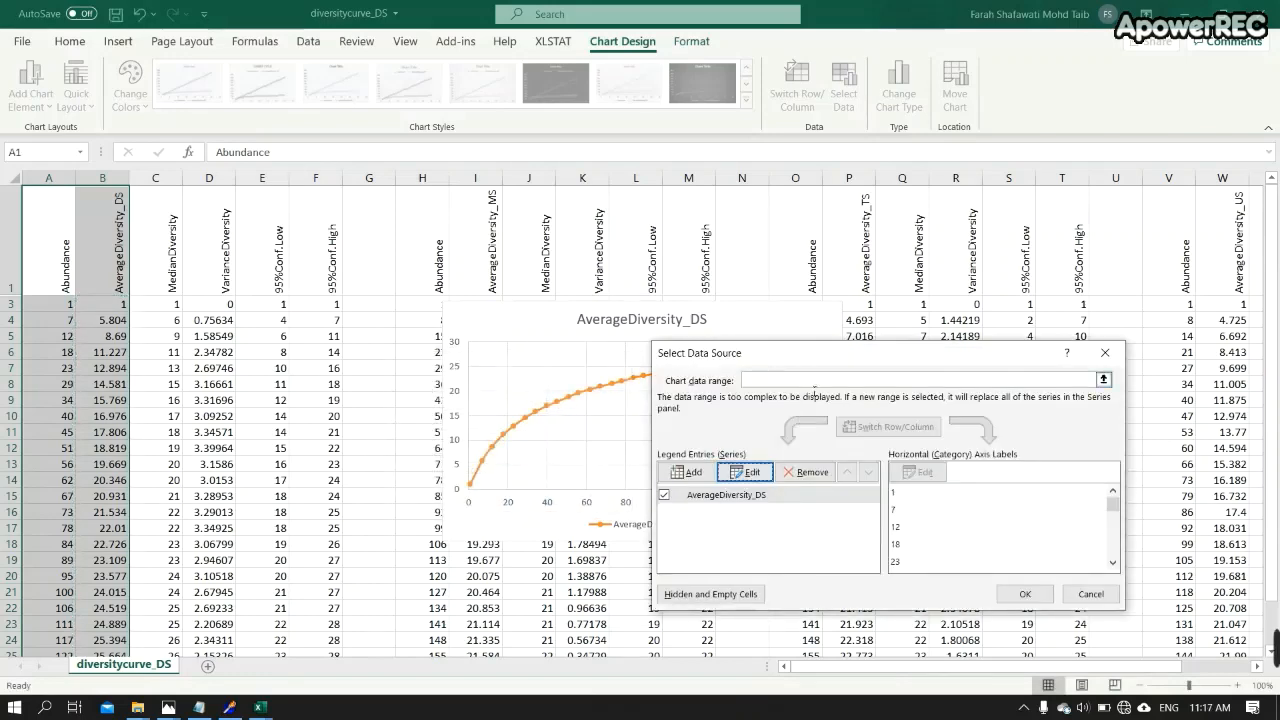
# - Add the AverageDiversity_MS series to the chart, named from I1, with X values H3:H25 and Y values I3:I25
pyautogui.moveTo(811, 359); pyautogui.dragTo(953, 437)
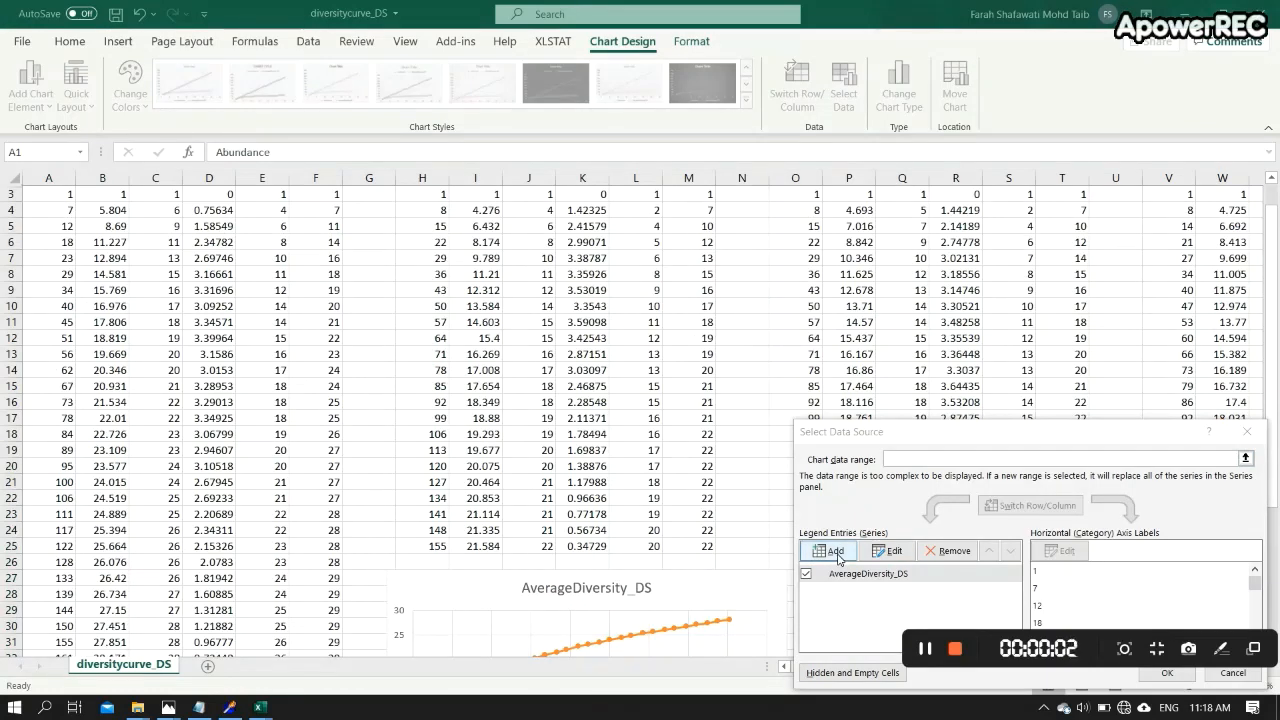
pyautogui.click(838, 556)
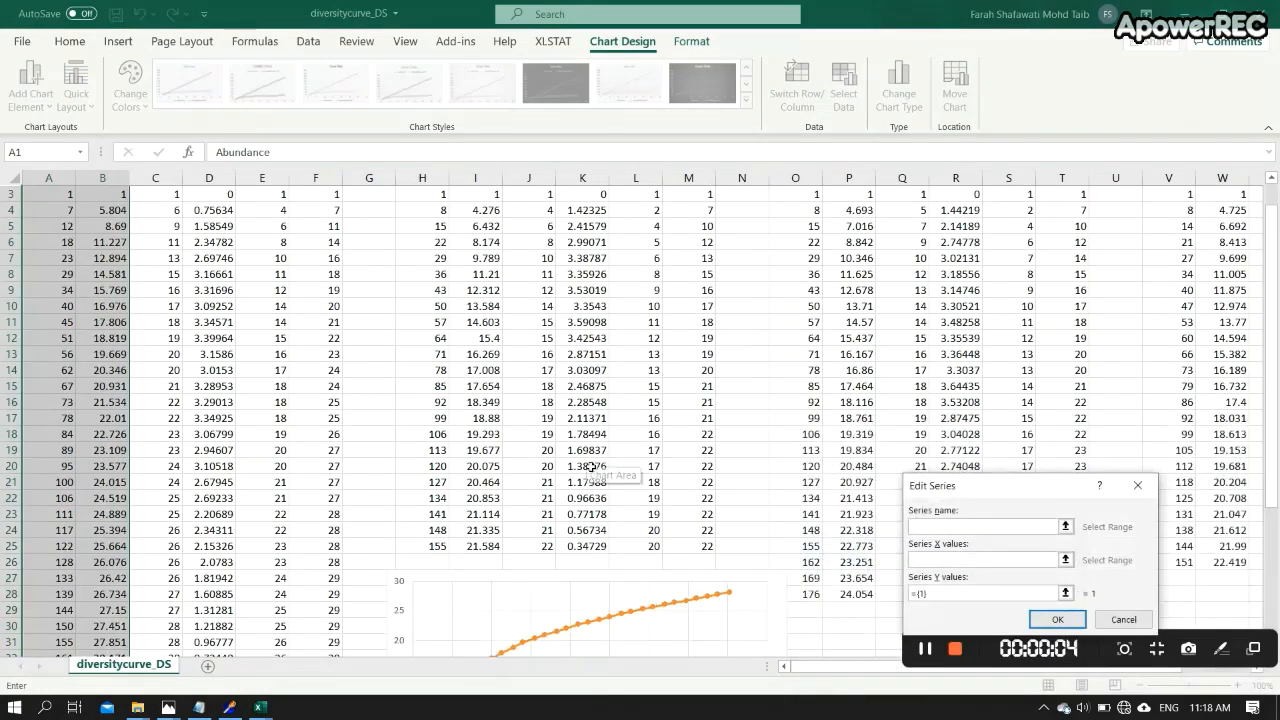
pyautogui.scroll(1, 591, 468)
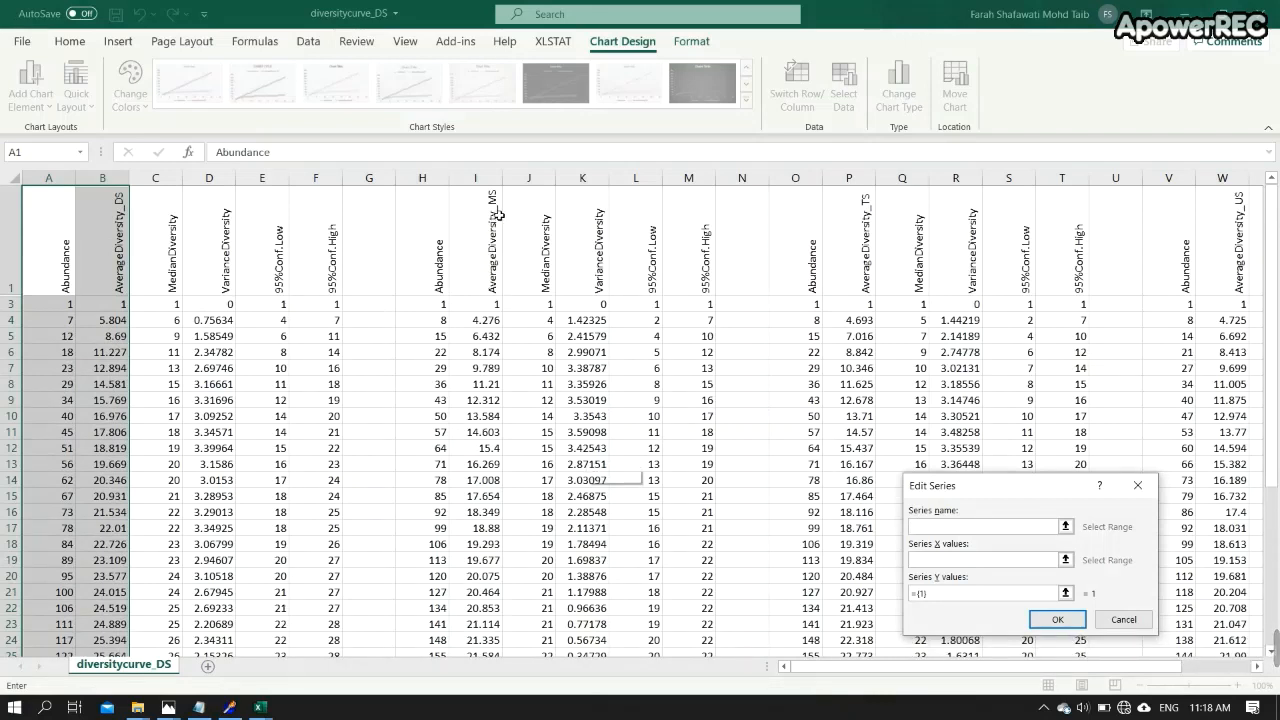
pyautogui.click(497, 215)
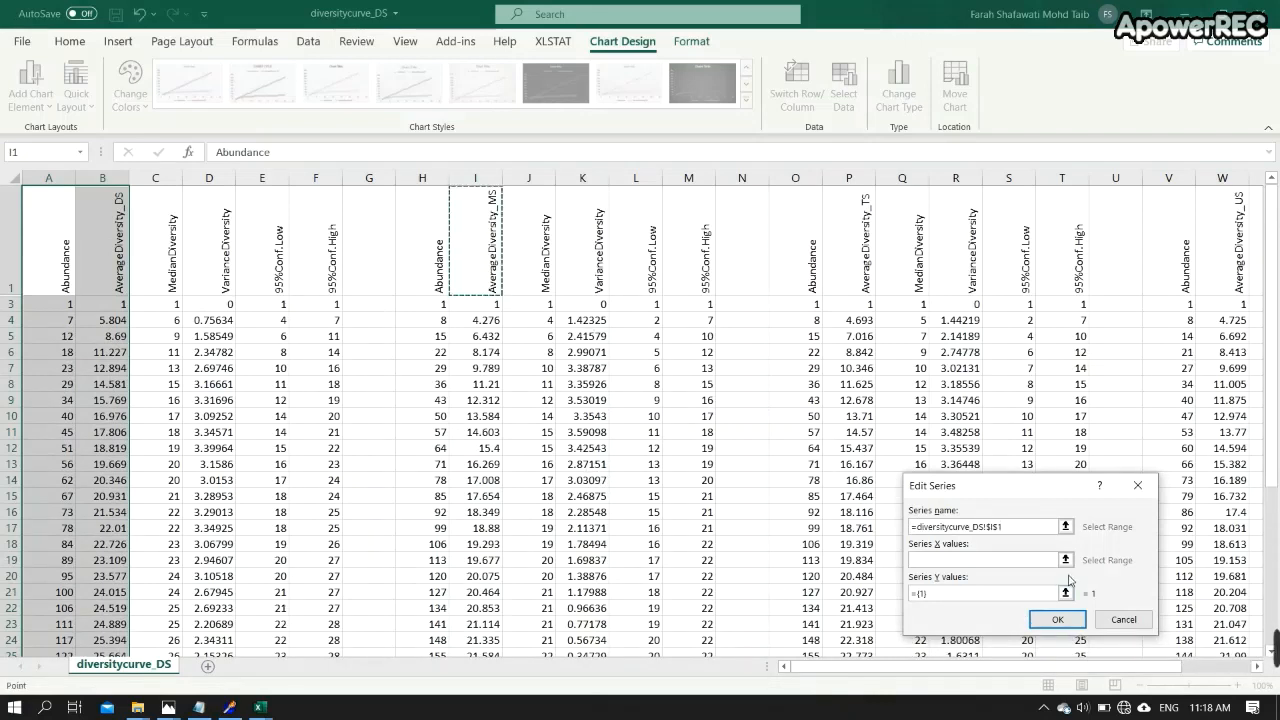
pyautogui.click(1066, 559)
pyautogui.moveTo(440, 305); pyautogui.dragTo(443, 550)
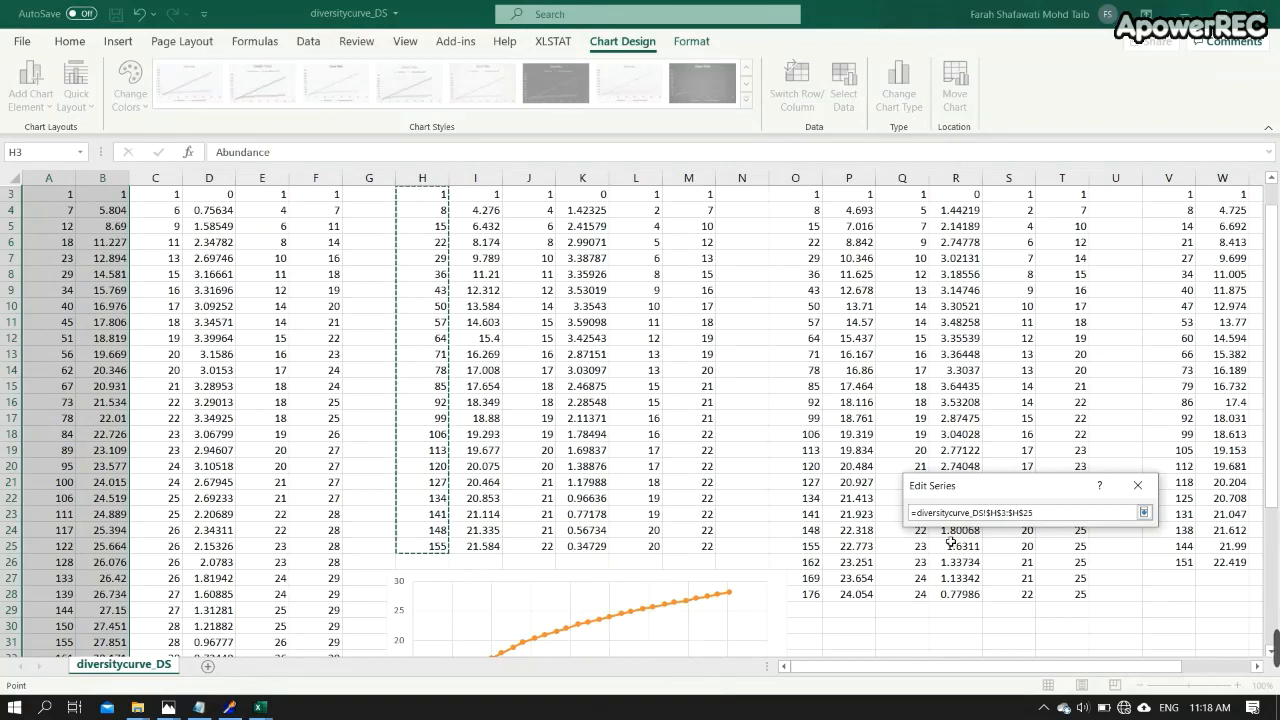
pyautogui.click(1144, 512)
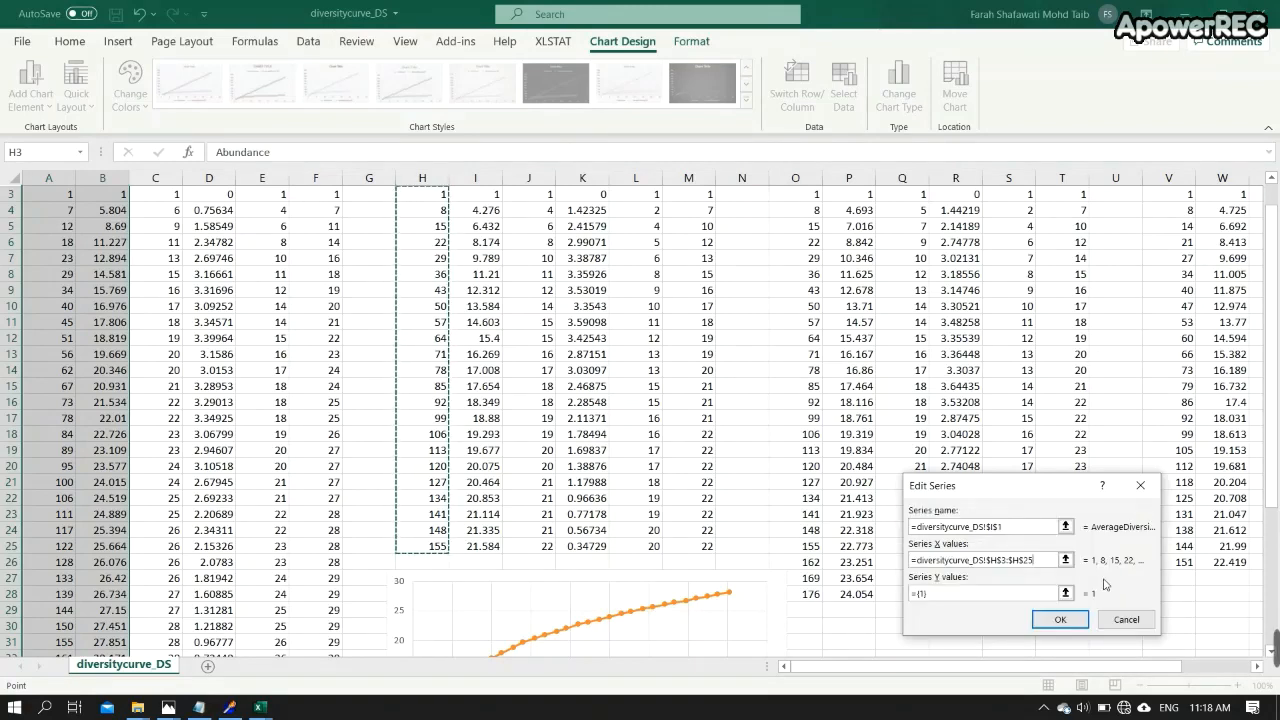
pyautogui.click(1066, 593)
pyautogui.scroll(1, 508, 297)
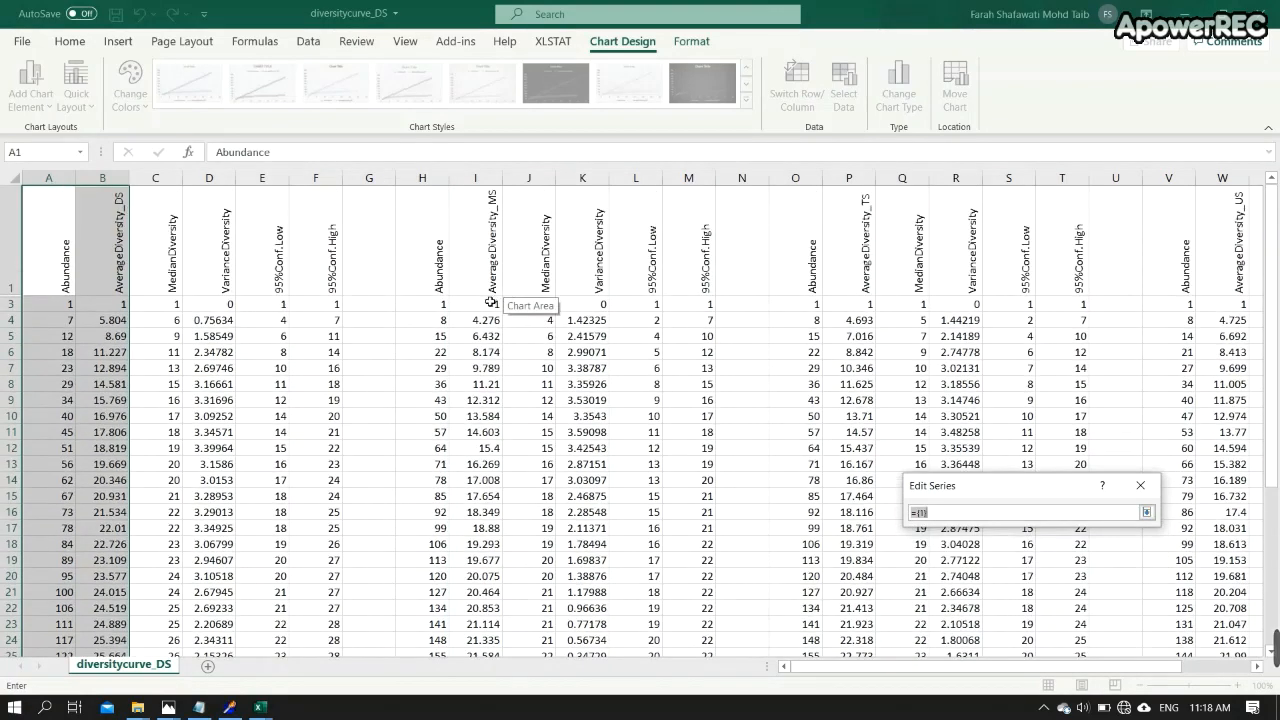
pyautogui.moveTo(488, 303); pyautogui.dragTo(502, 550)
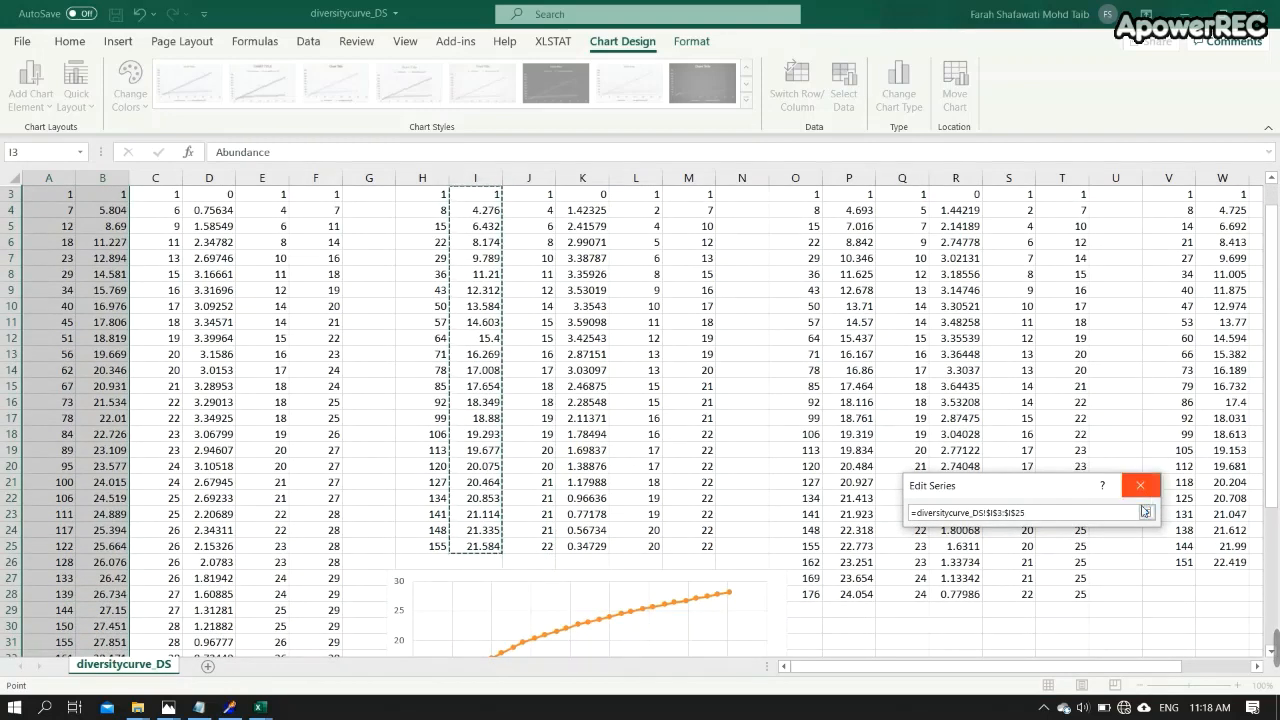
pyautogui.click(1147, 512)
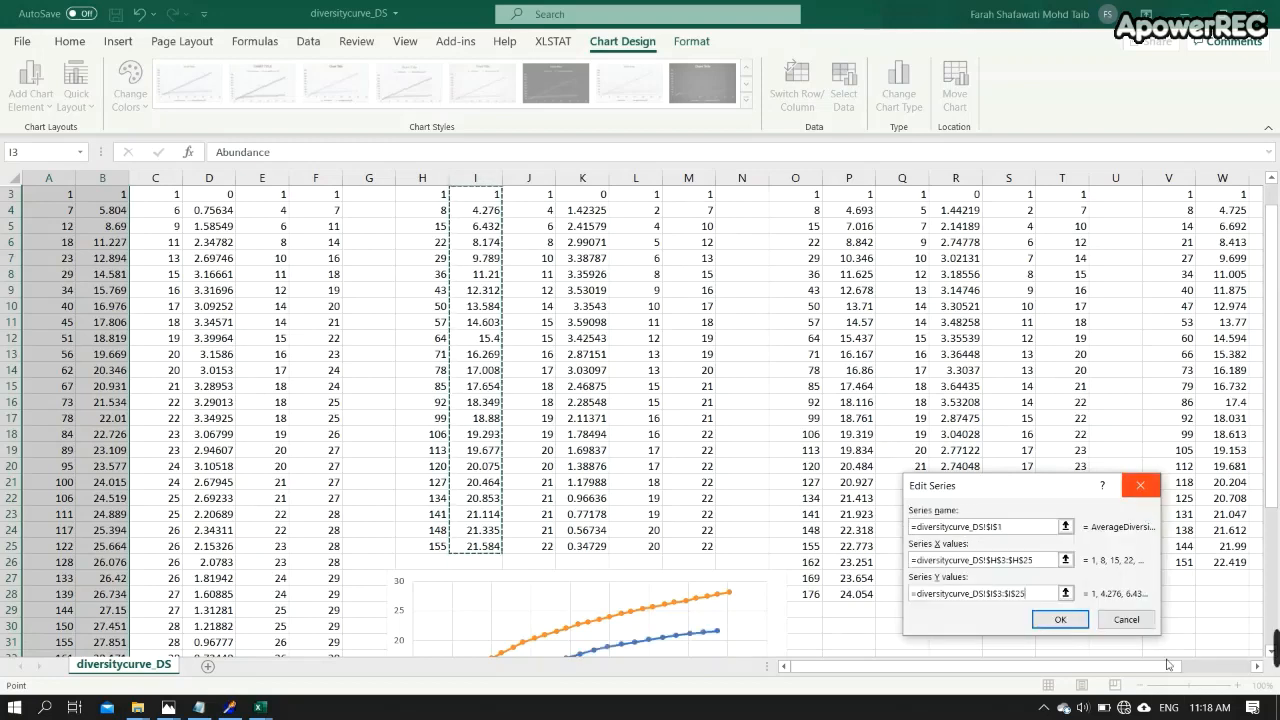
pyautogui.click(1060, 619)
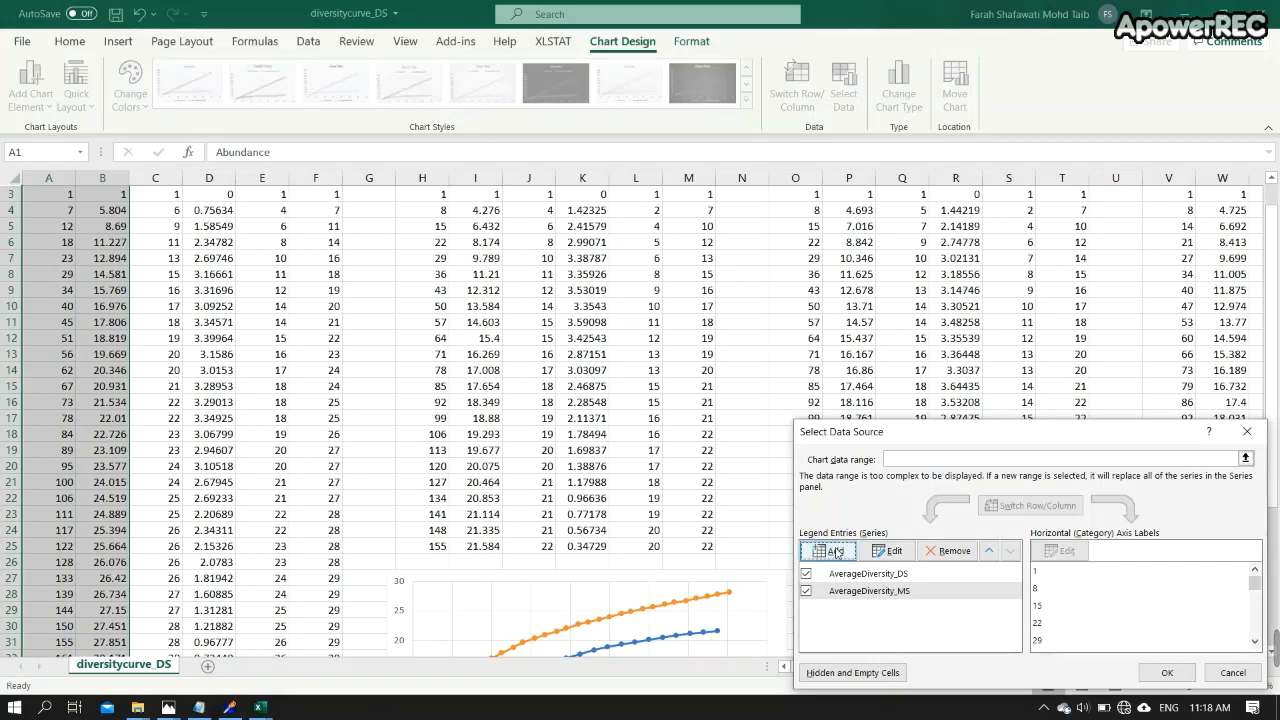
# - Add the AverageDiversity_TS series, named from P1, with X values O3:O28 and Y values P3:P28
pyautogui.moveTo(867, 437); pyautogui.dragTo(310, 284)
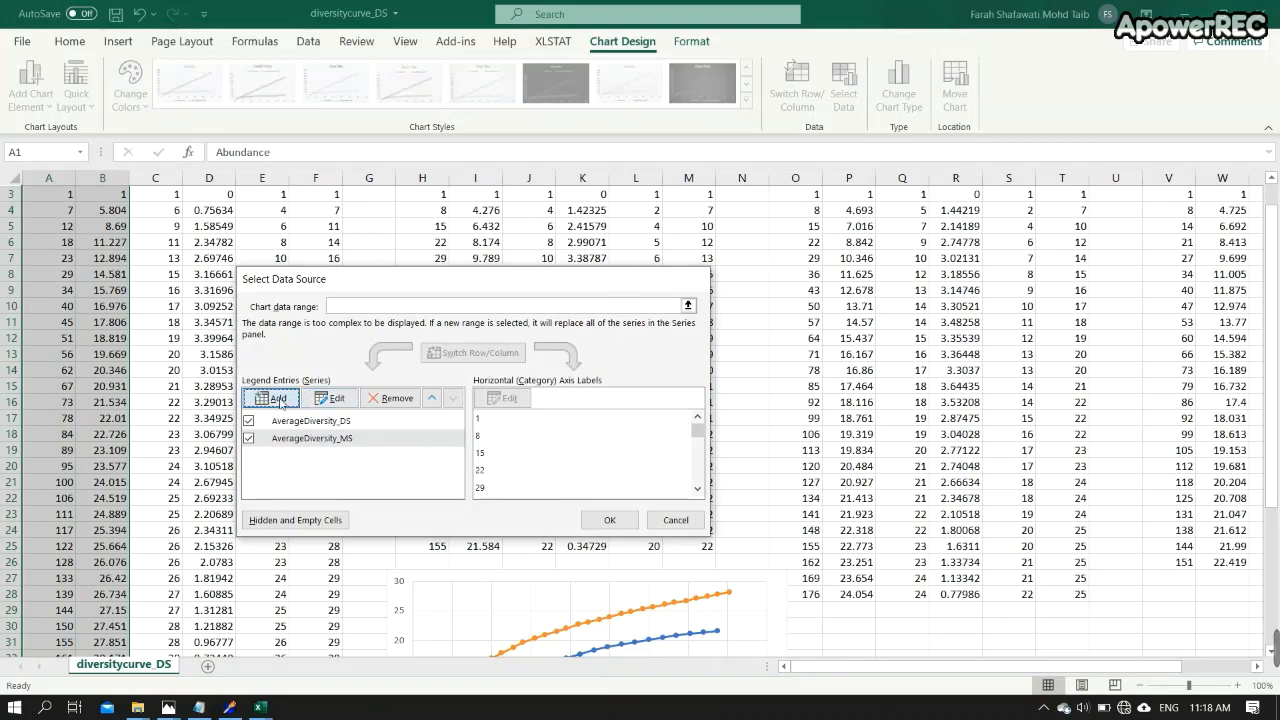
pyautogui.click(279, 399)
pyautogui.scroll(2, 917, 441)
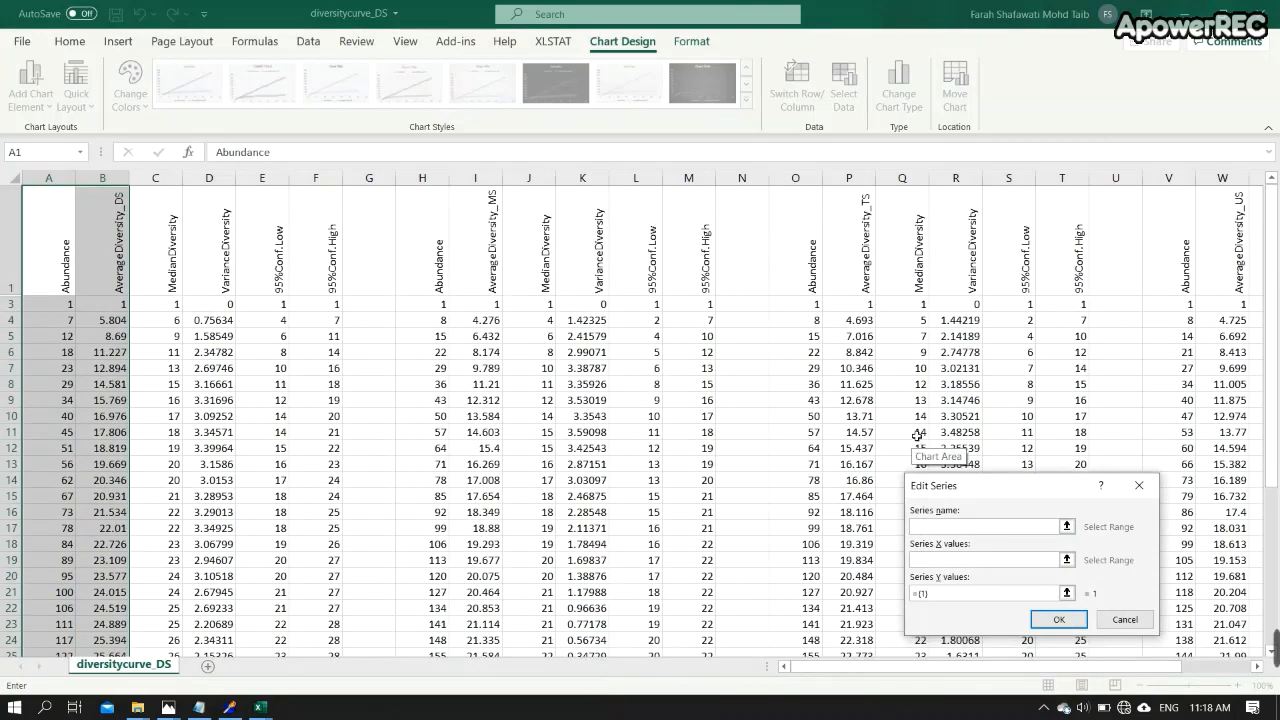
pyautogui.click(866, 262)
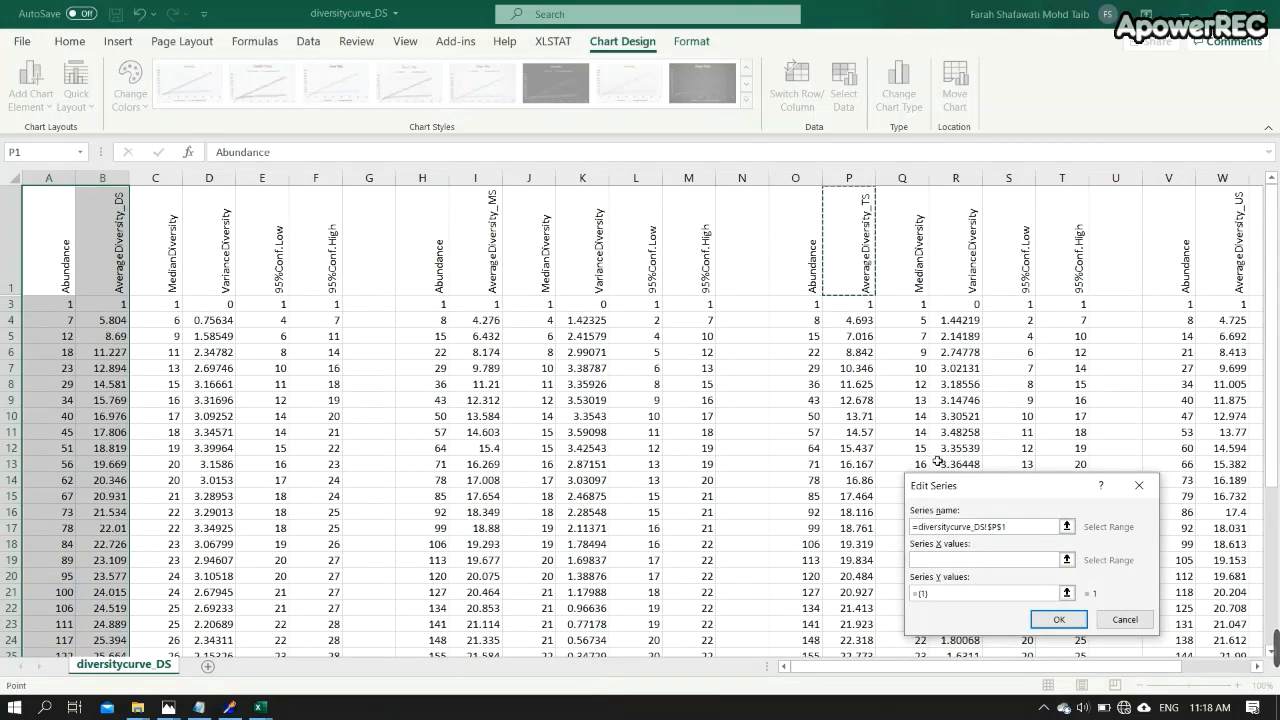
pyautogui.click(1060, 560)
pyautogui.click(1066, 560)
pyautogui.moveTo(813, 310); pyautogui.dragTo(818, 593)
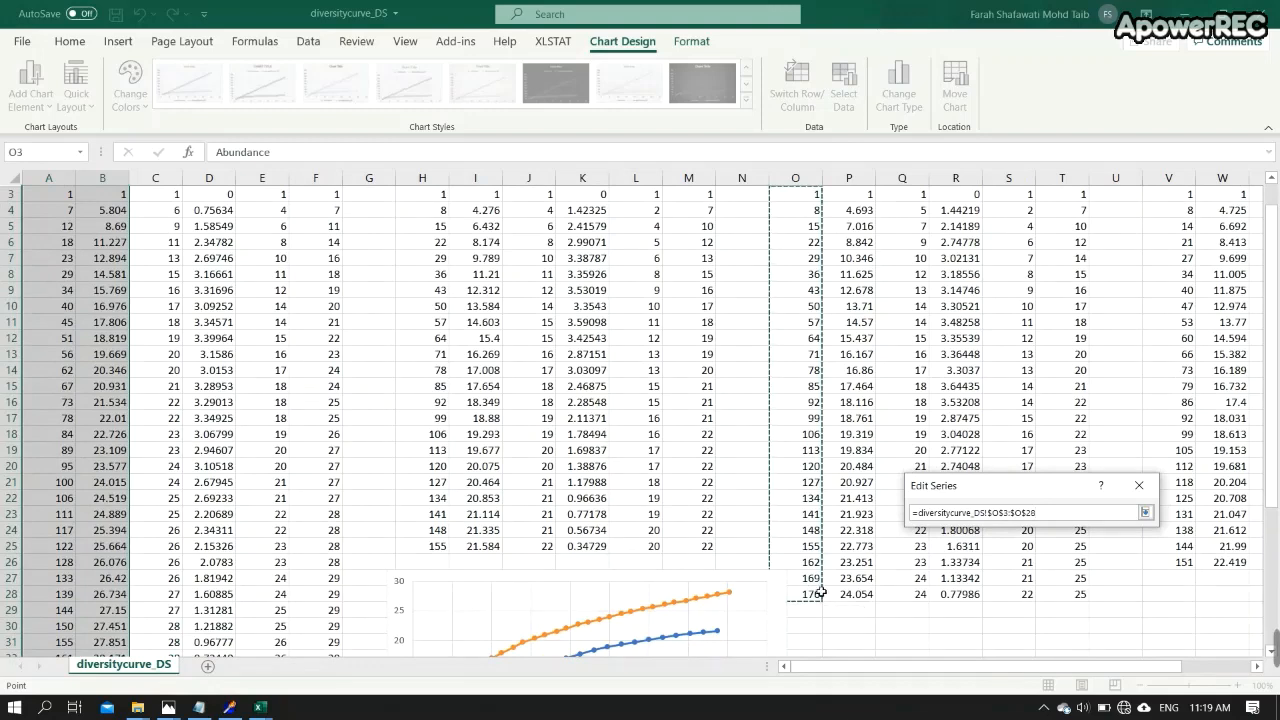
pyautogui.click(1145, 512)
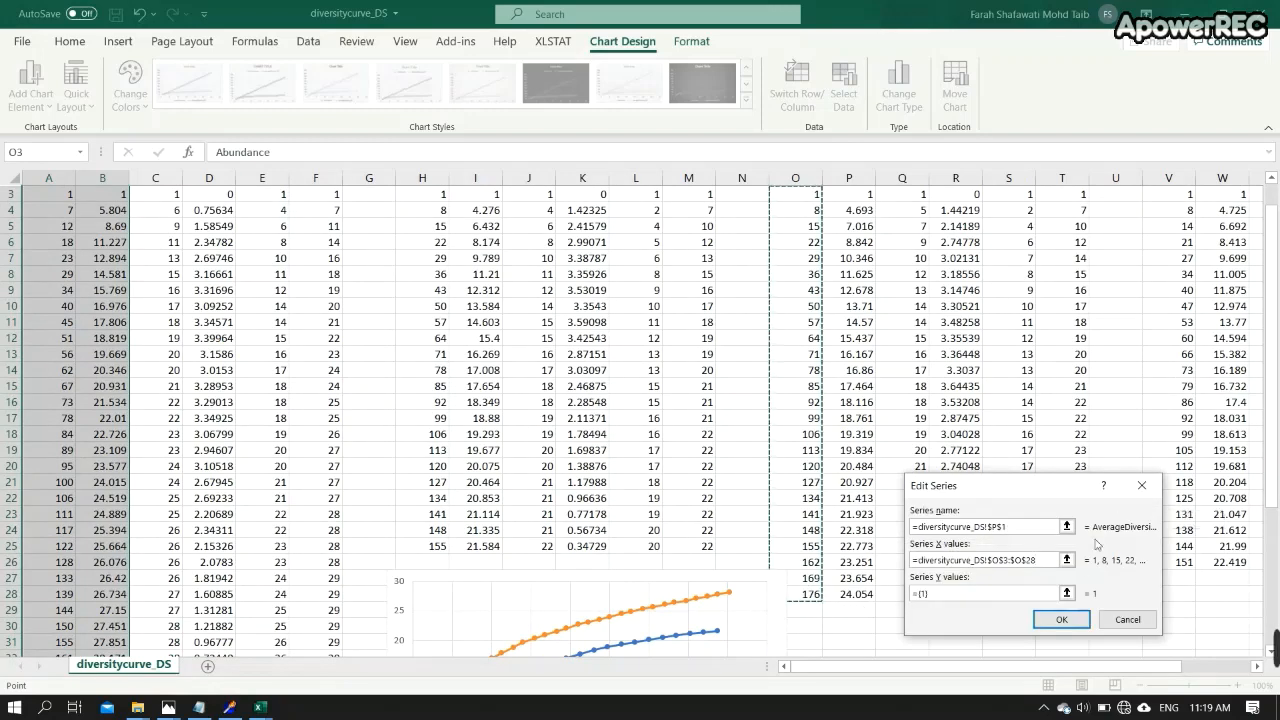
pyautogui.click(1066, 593)
pyautogui.scroll(1, 896, 325)
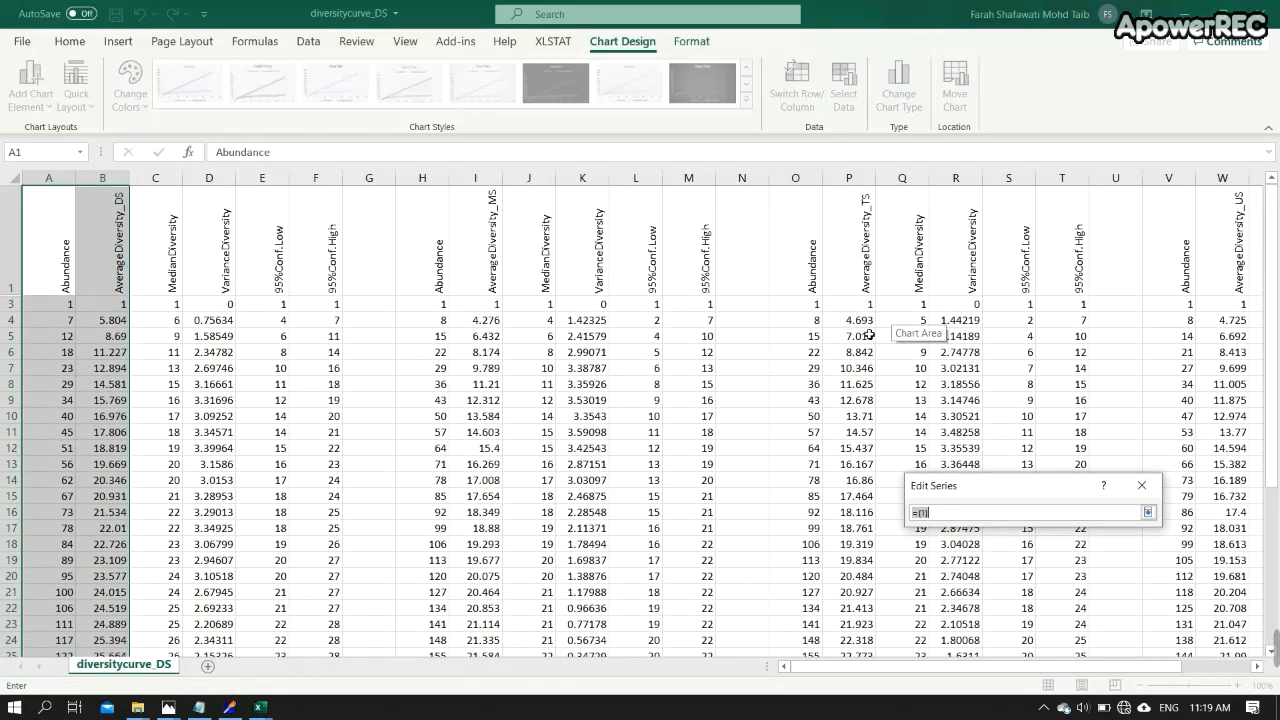
pyautogui.moveTo(866, 307); pyautogui.dragTo(864, 594)
pyautogui.press('Return')
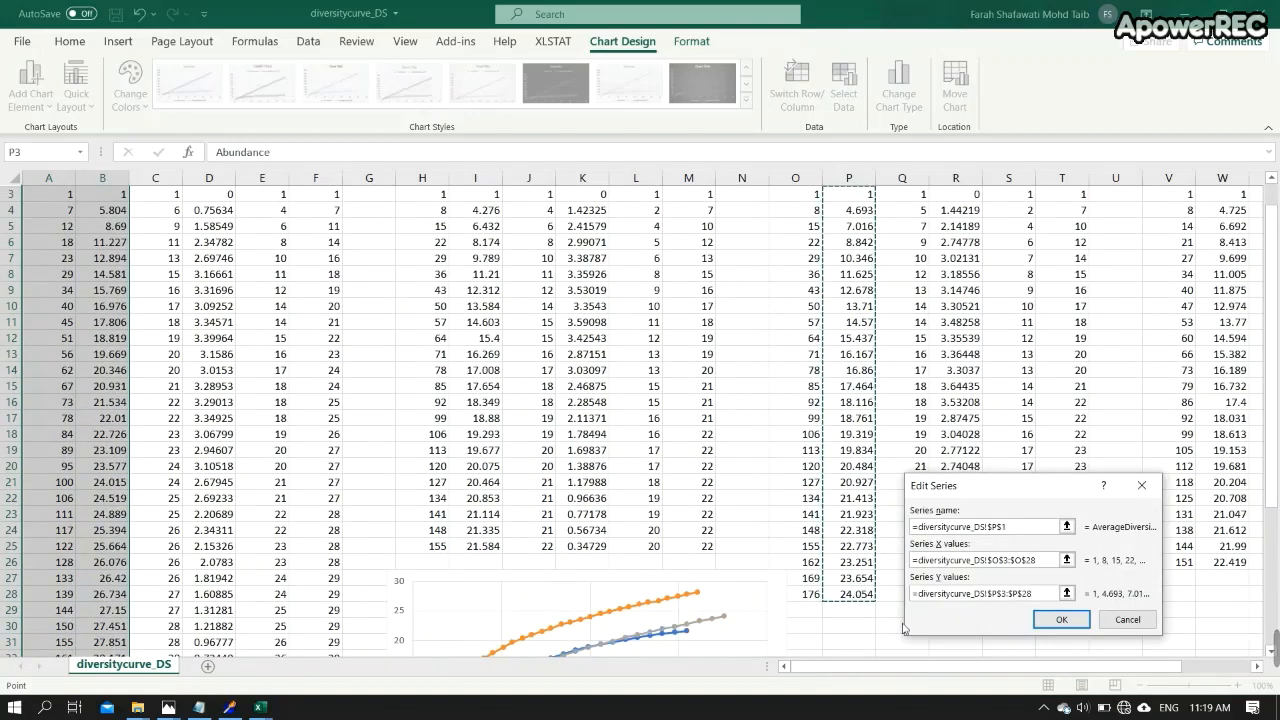
pyautogui.click(1061, 620)
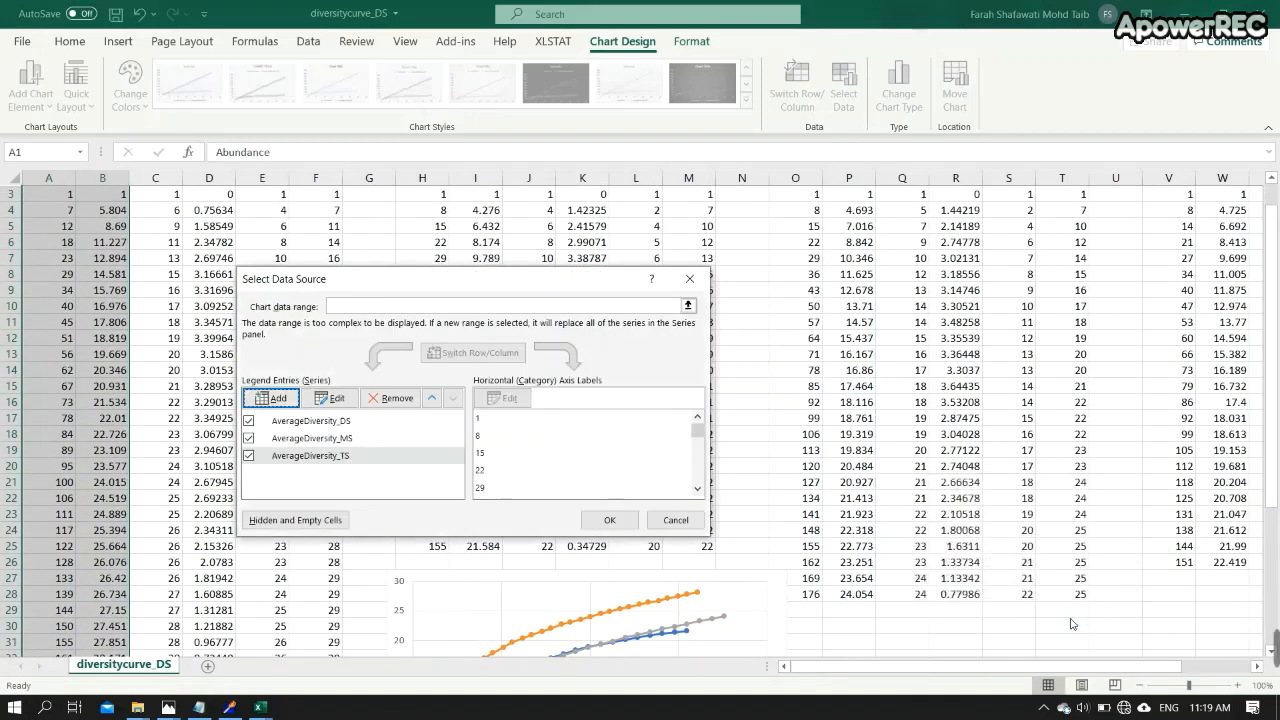
# - Add the AverageDiversity_US series, named from W1, with X values V3:V26 and Y values W3:W26, and confirm the data source
pyautogui.click(278, 398)
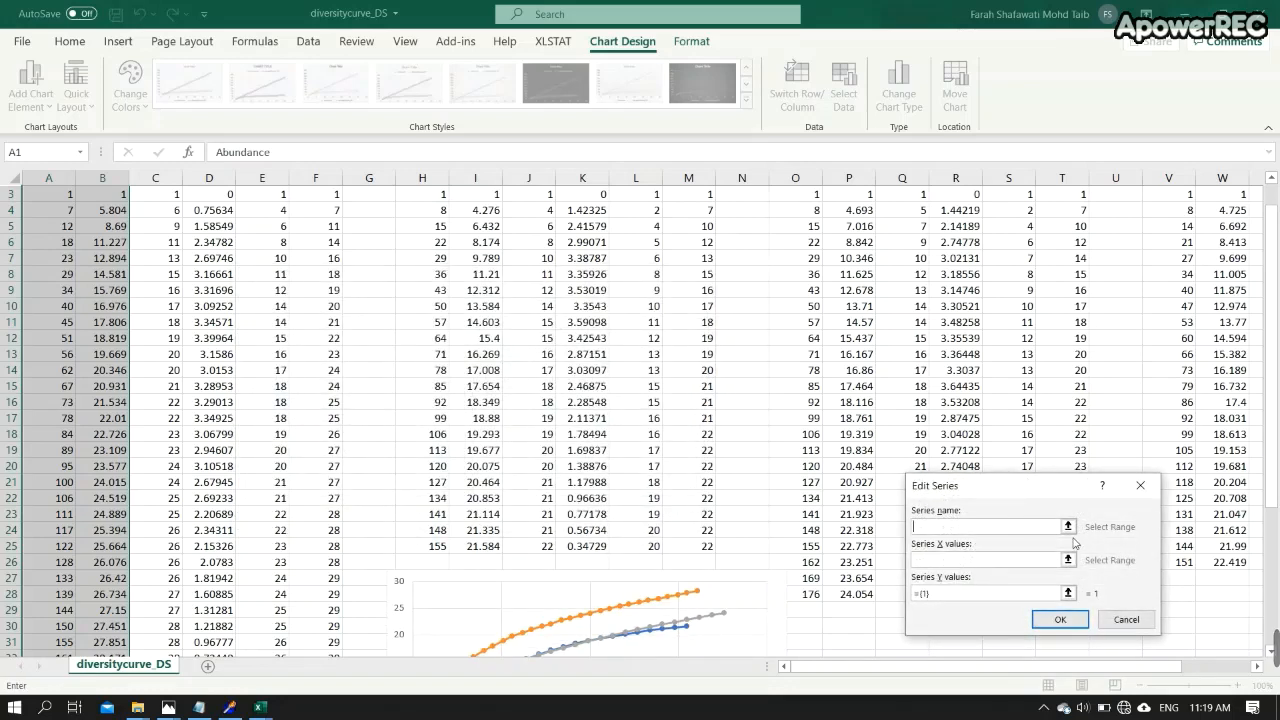
pyautogui.scroll(1, 1166, 441)
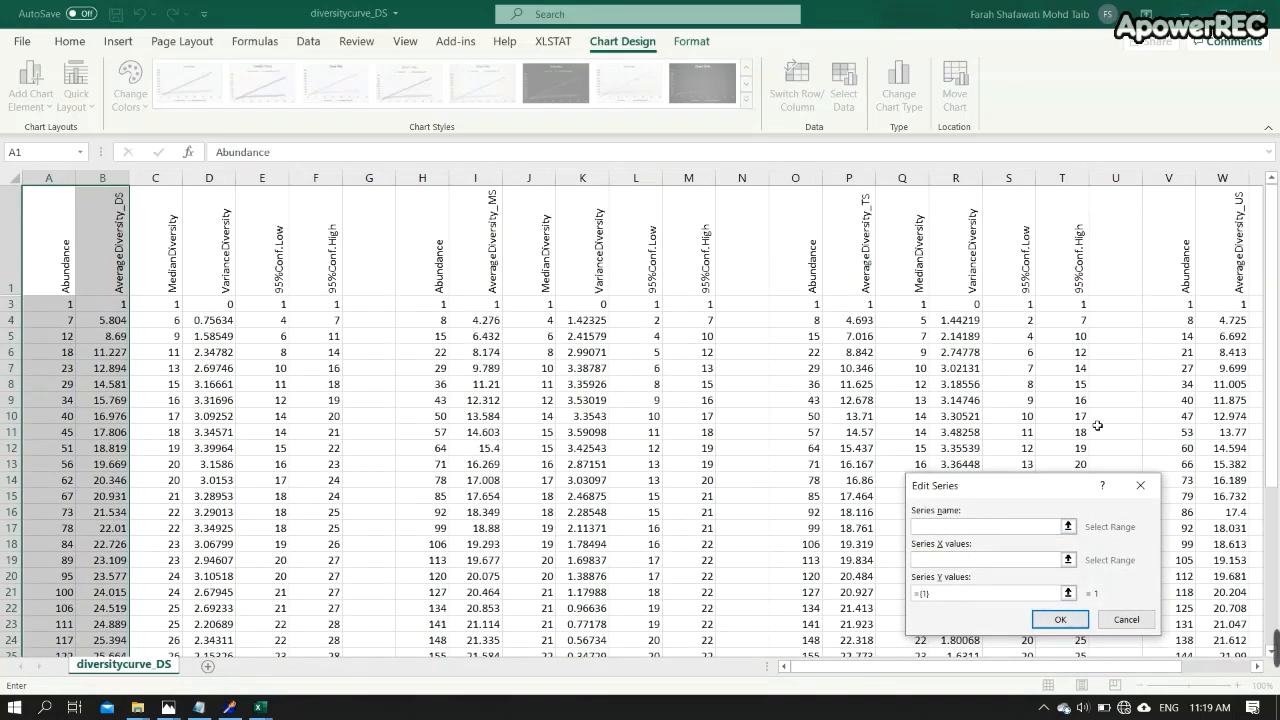
pyautogui.click(1252, 263)
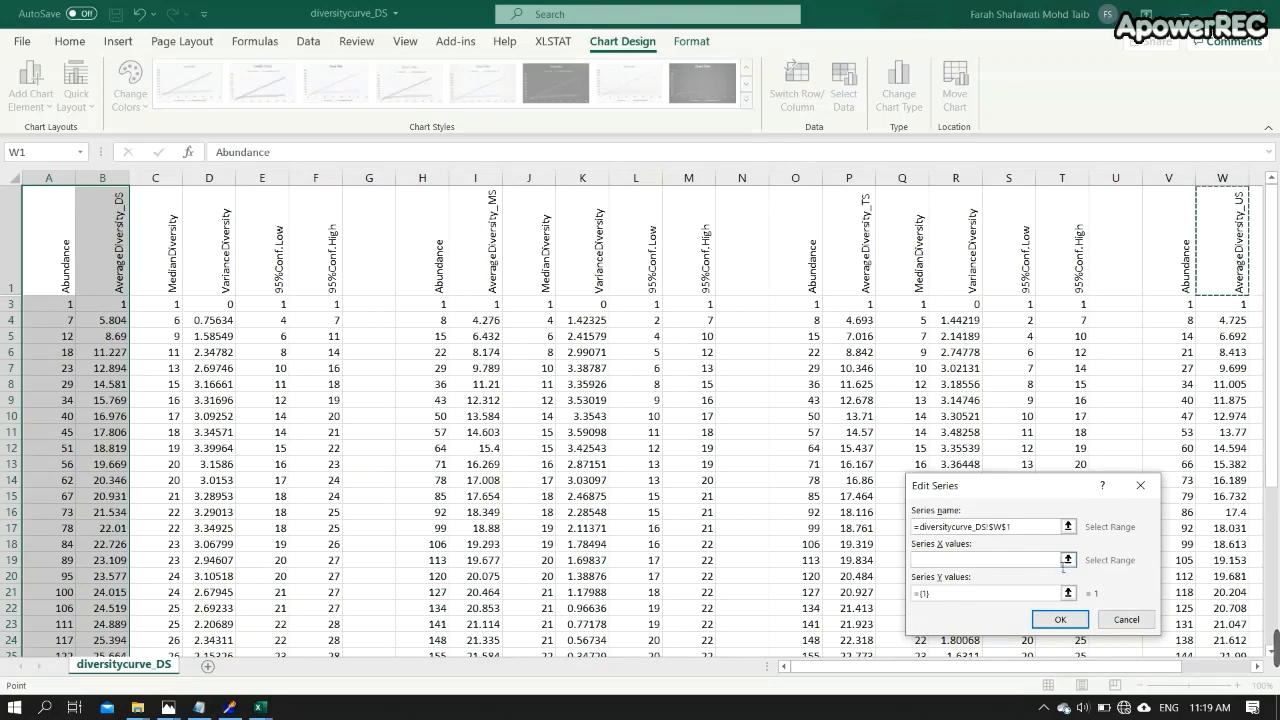
pyautogui.click(1068, 560)
pyautogui.moveTo(1190, 305); pyautogui.dragTo(1188, 566)
pyautogui.click(1147, 512)
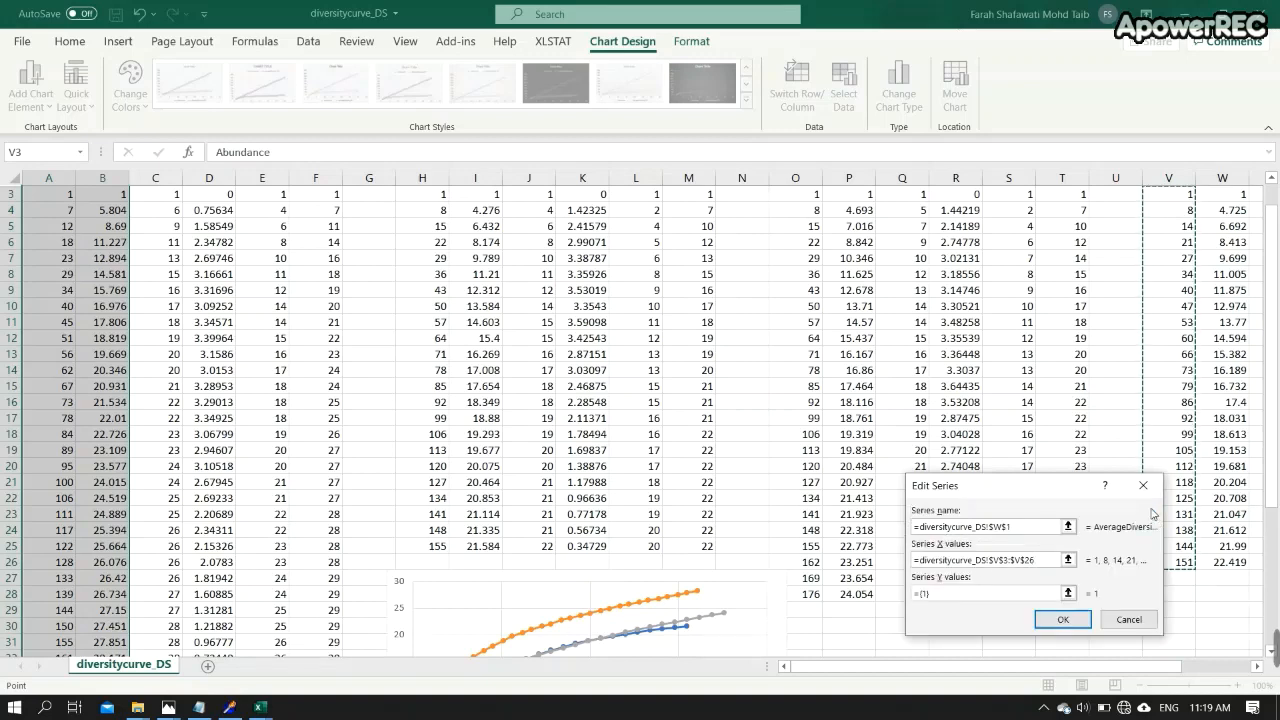
pyautogui.click(1068, 593)
pyautogui.scroll(1, 1217, 436)
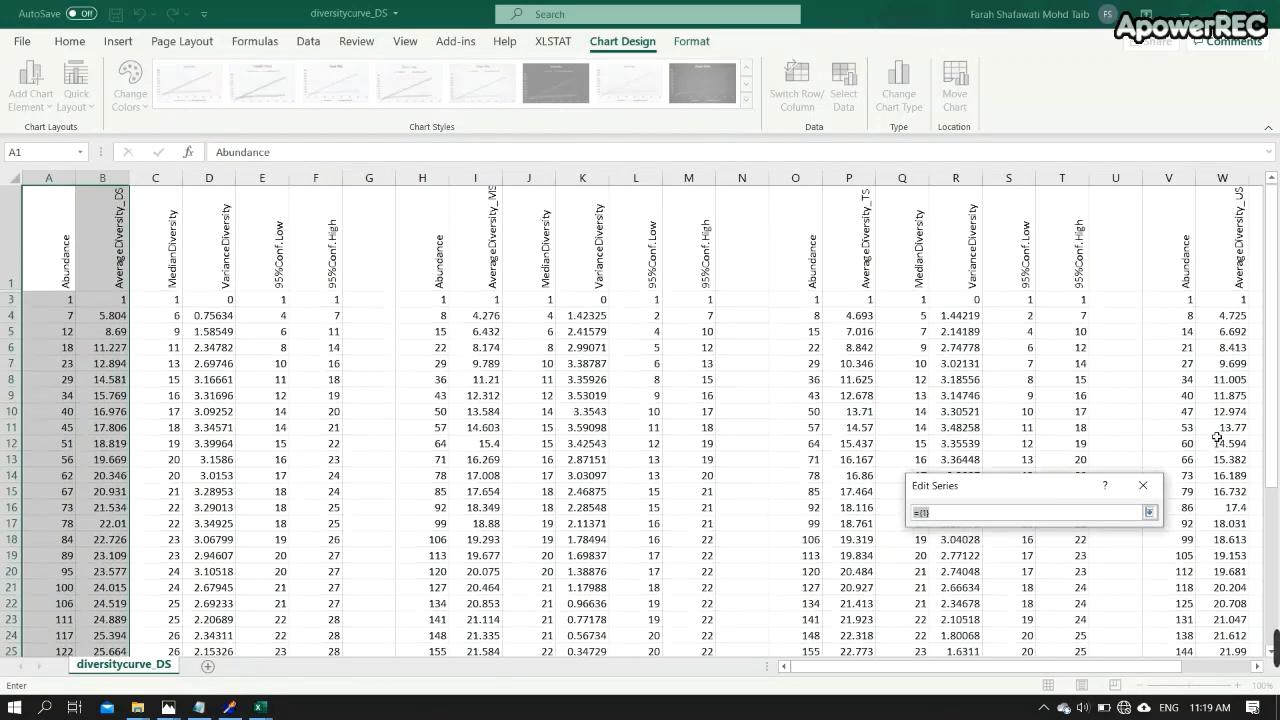
pyautogui.moveTo(1242, 308); pyautogui.dragTo(1247, 568)
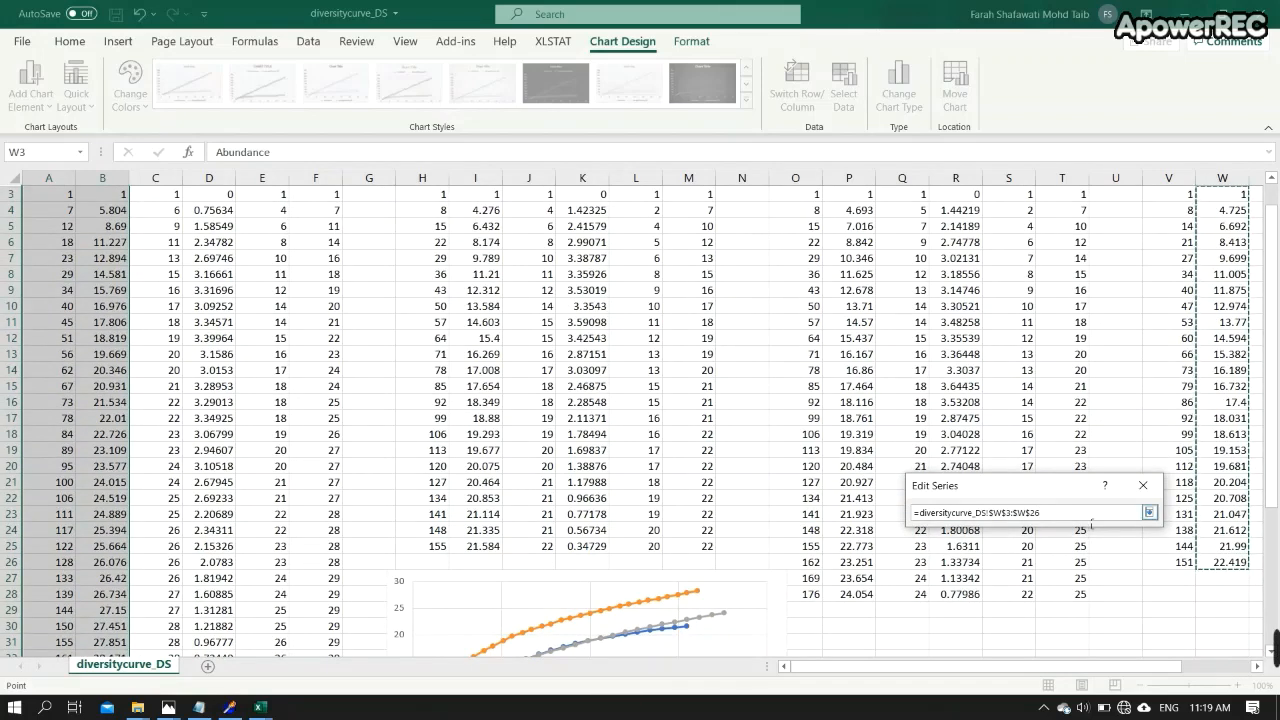
pyautogui.click(1149, 512)
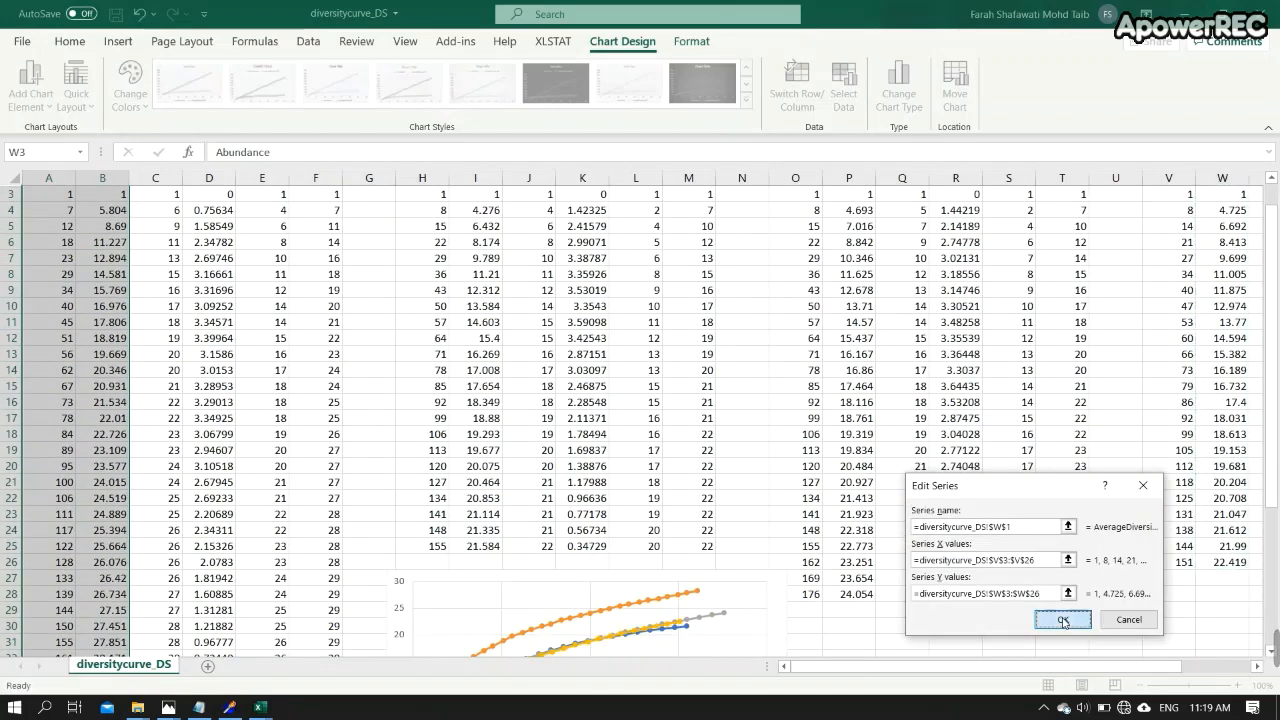
pyautogui.click(1060, 619)
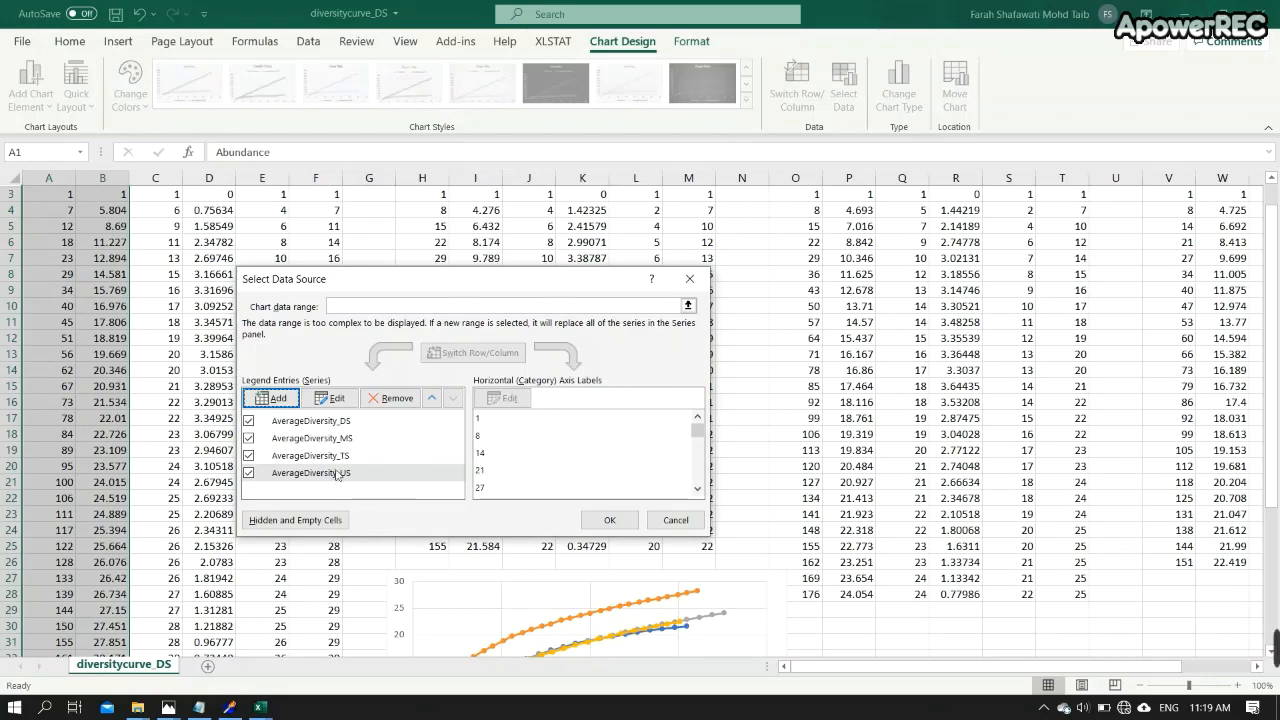
pyautogui.click(610, 521)
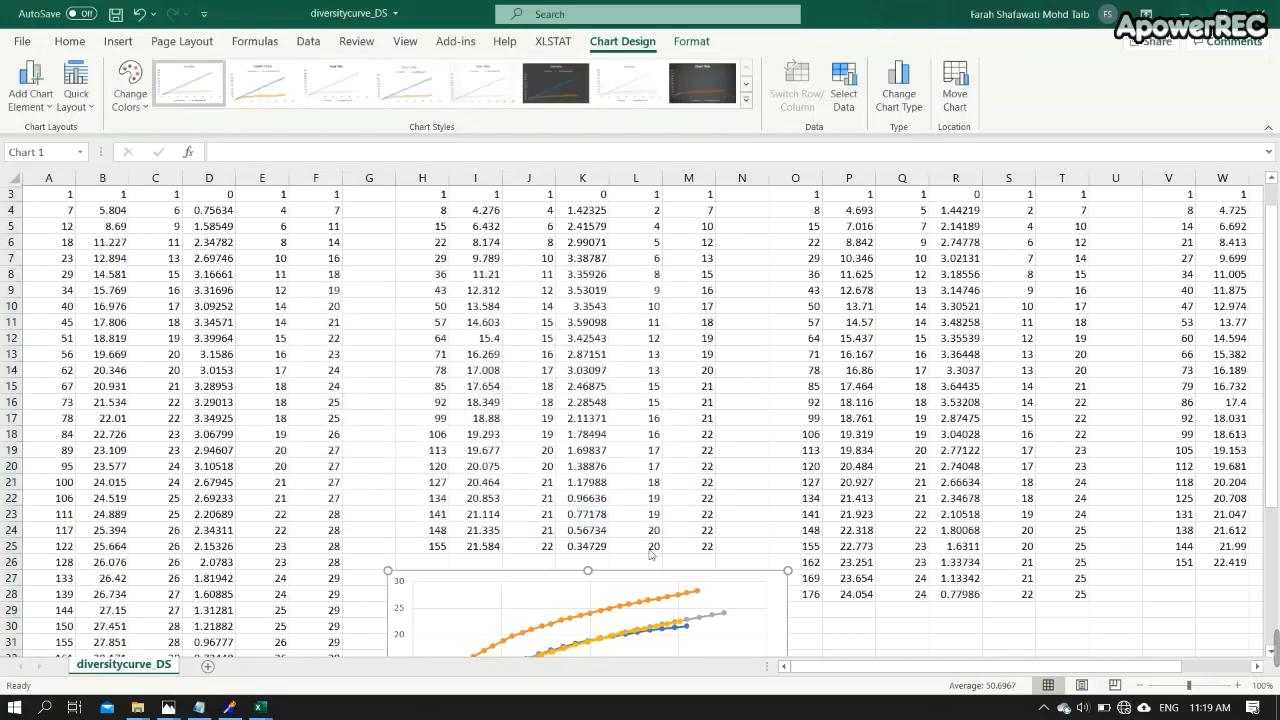
# - Move the chart up so it sits over the data between columns H and N
pyautogui.click(807, 580)
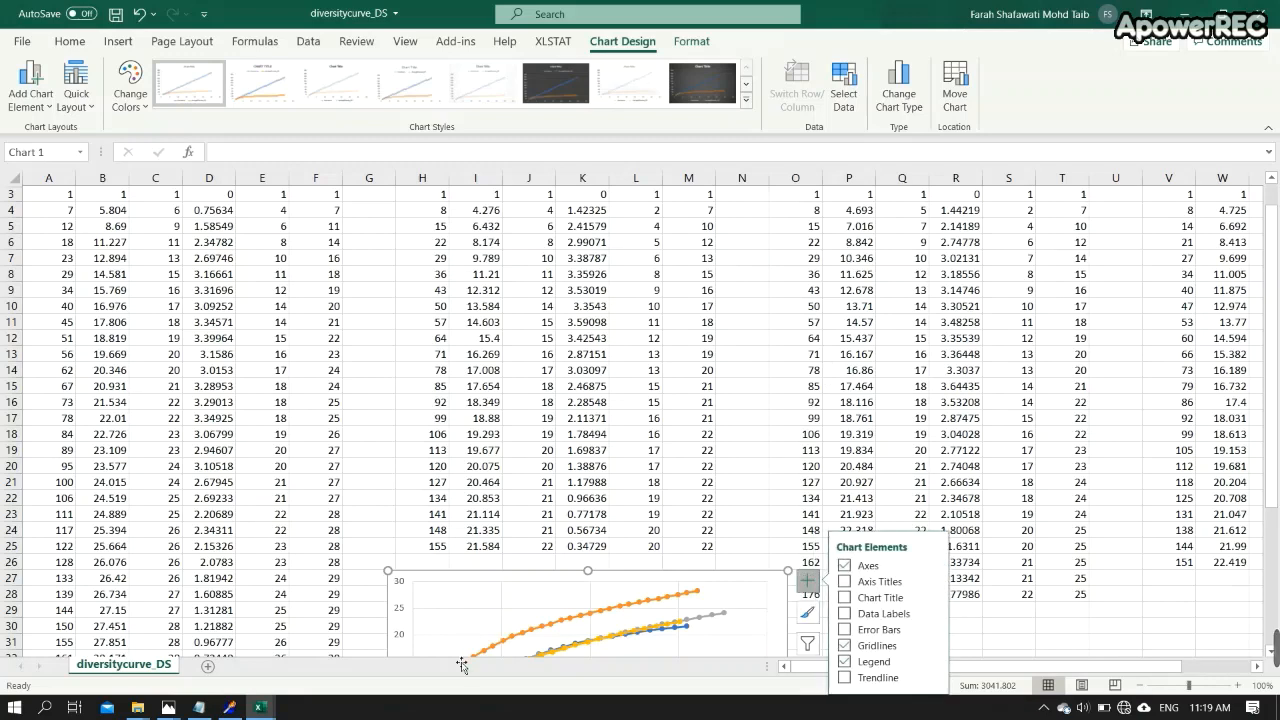
pyautogui.click(415, 602)
pyautogui.moveTo(736, 580); pyautogui.dragTo(747, 300)
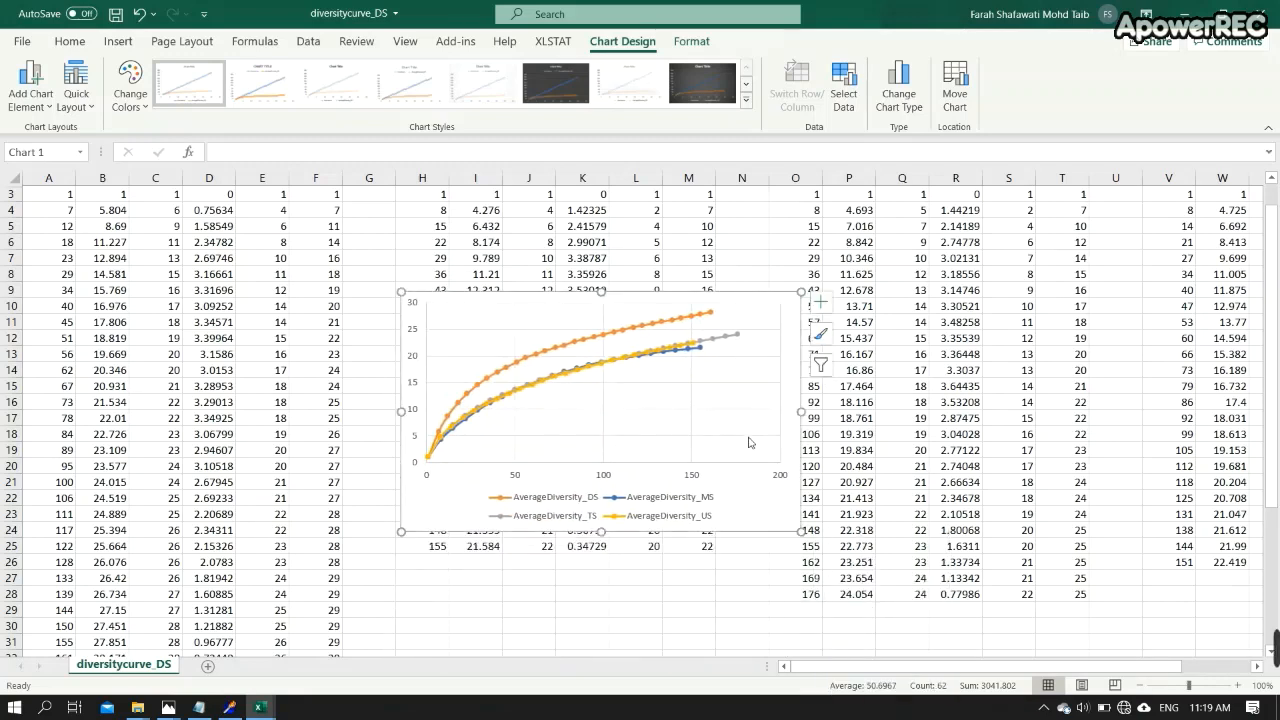
# - Place the chart legend on the right and enlarge the chart by extending its lower-left corner
pyautogui.click(820, 302)
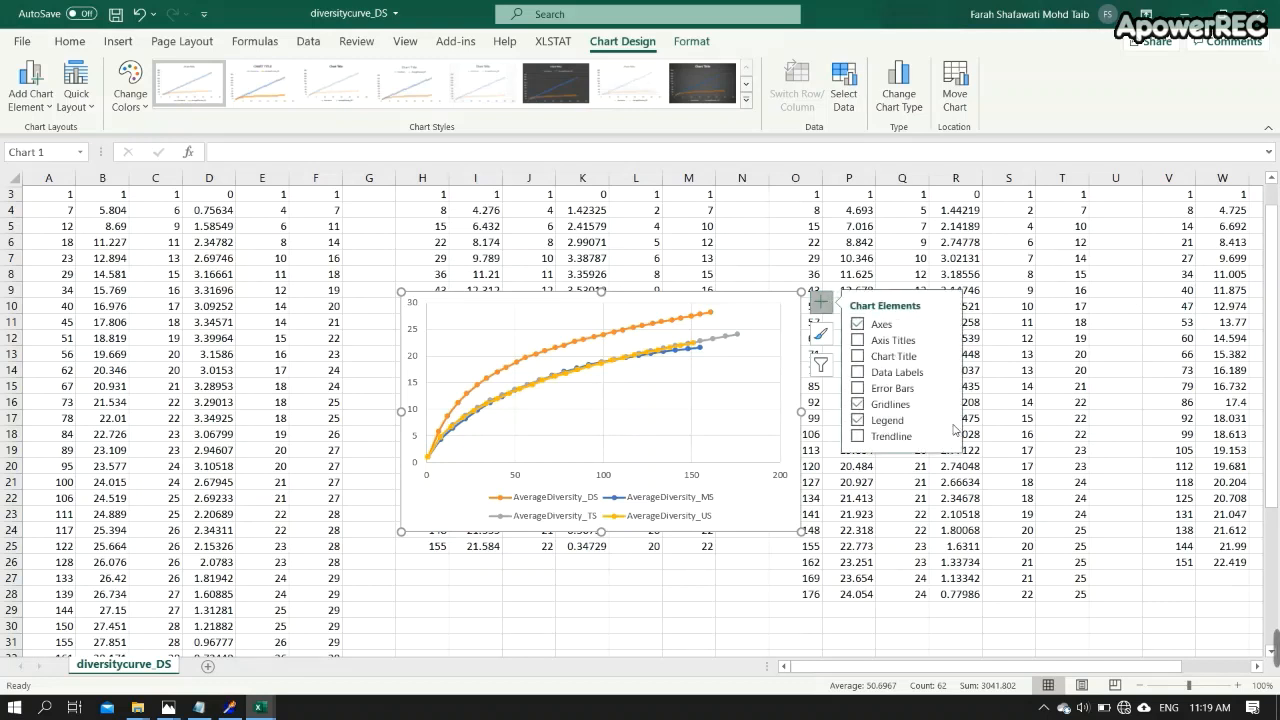
pyautogui.click(944, 421)
pyautogui.click(985, 427)
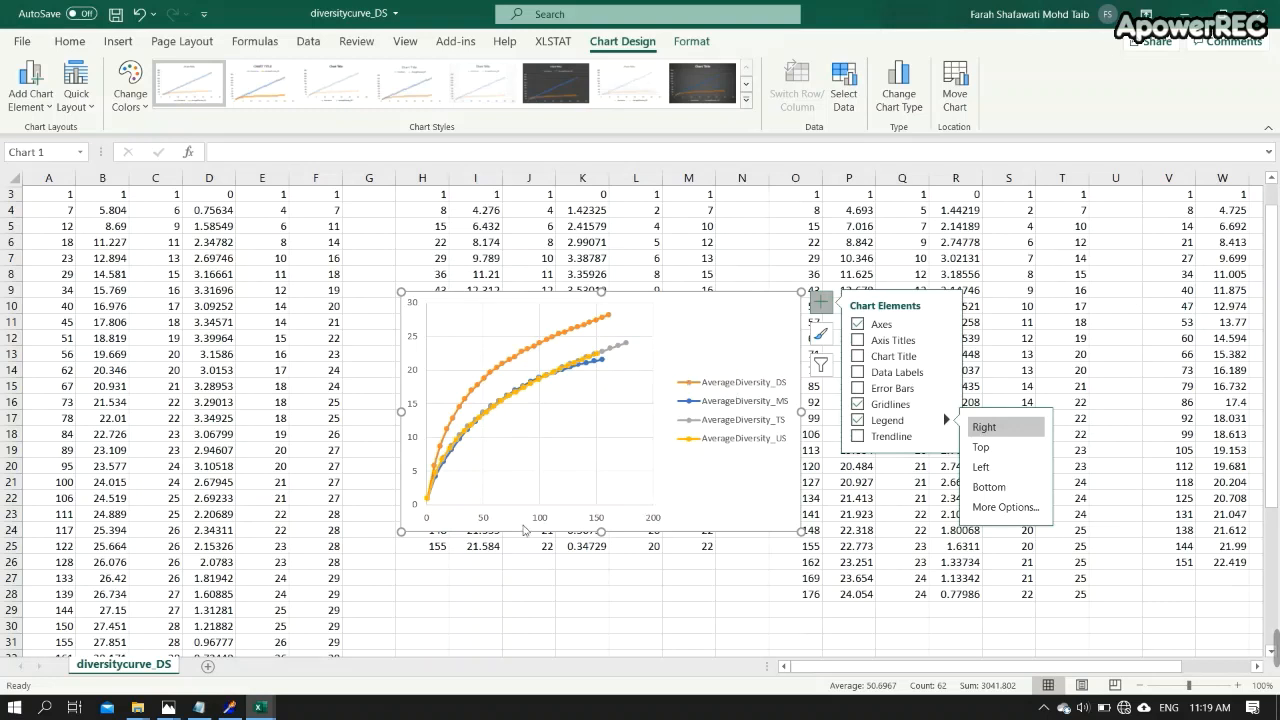
pyautogui.moveTo(401, 532); pyautogui.dragTo(323, 591)
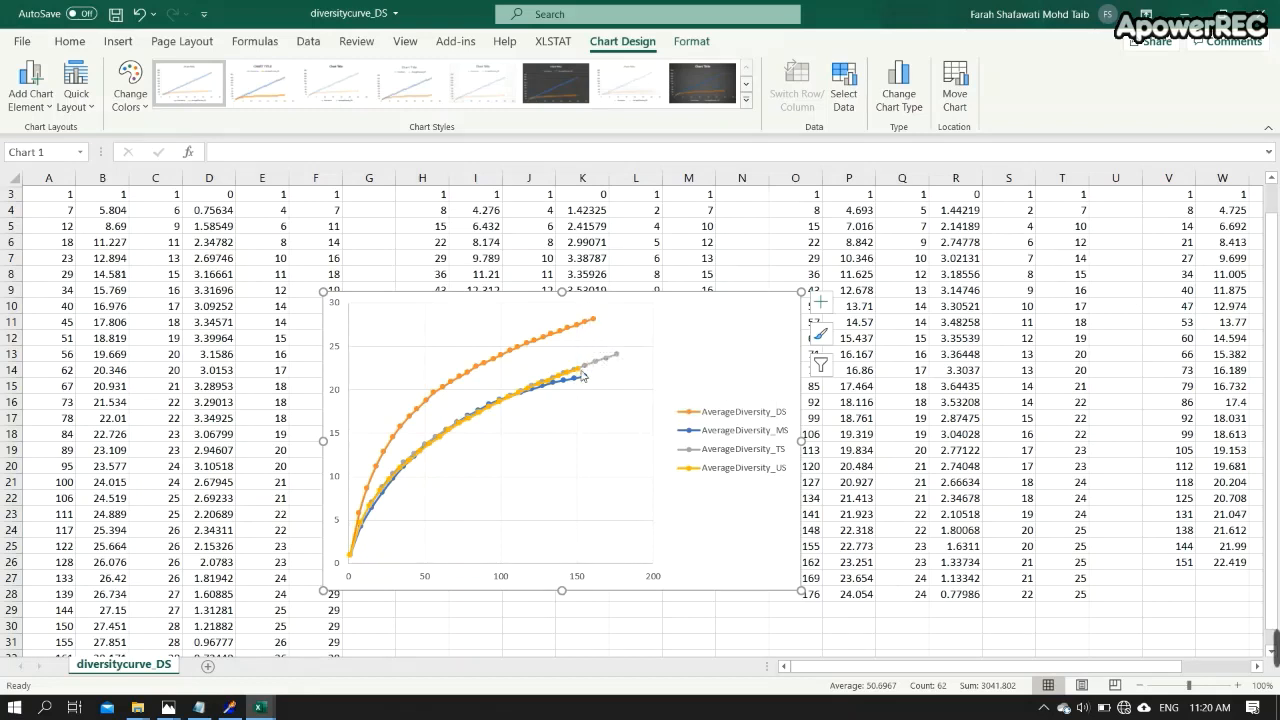
# - Inspect the US series' last plotted point and its source cell V26
pyautogui.moveTo(582, 374)
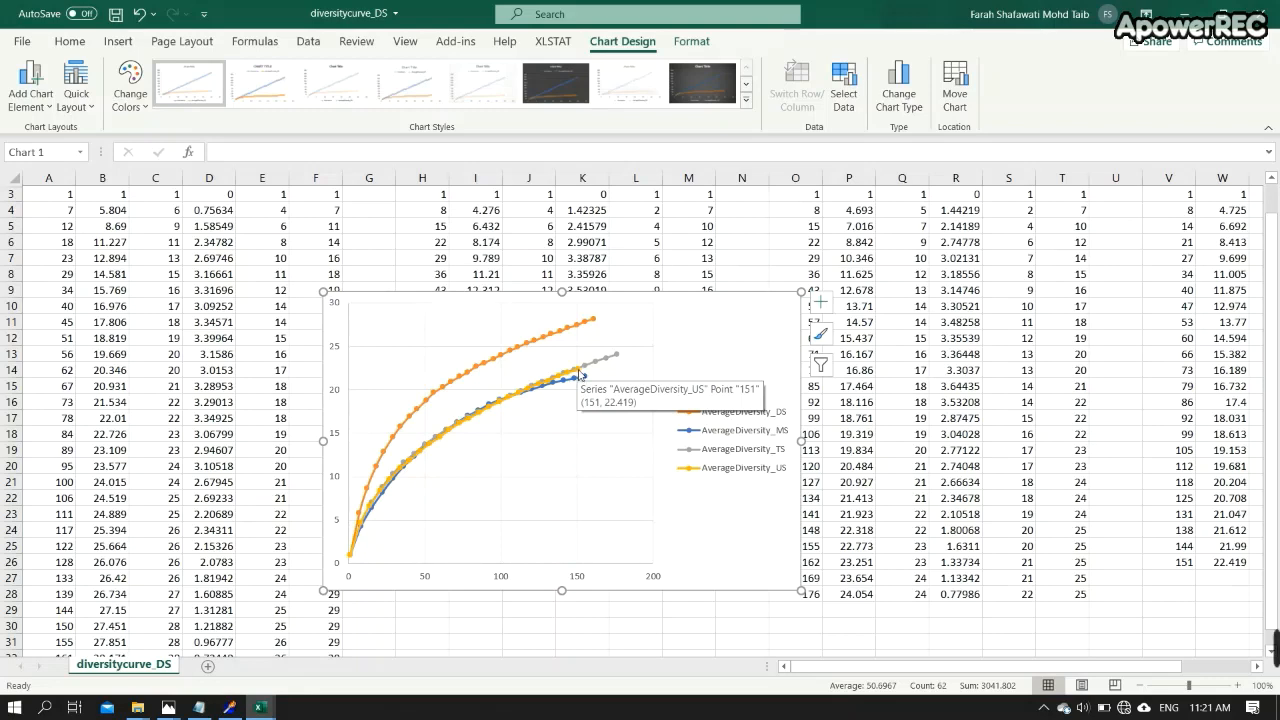
pyautogui.click(1190, 562)
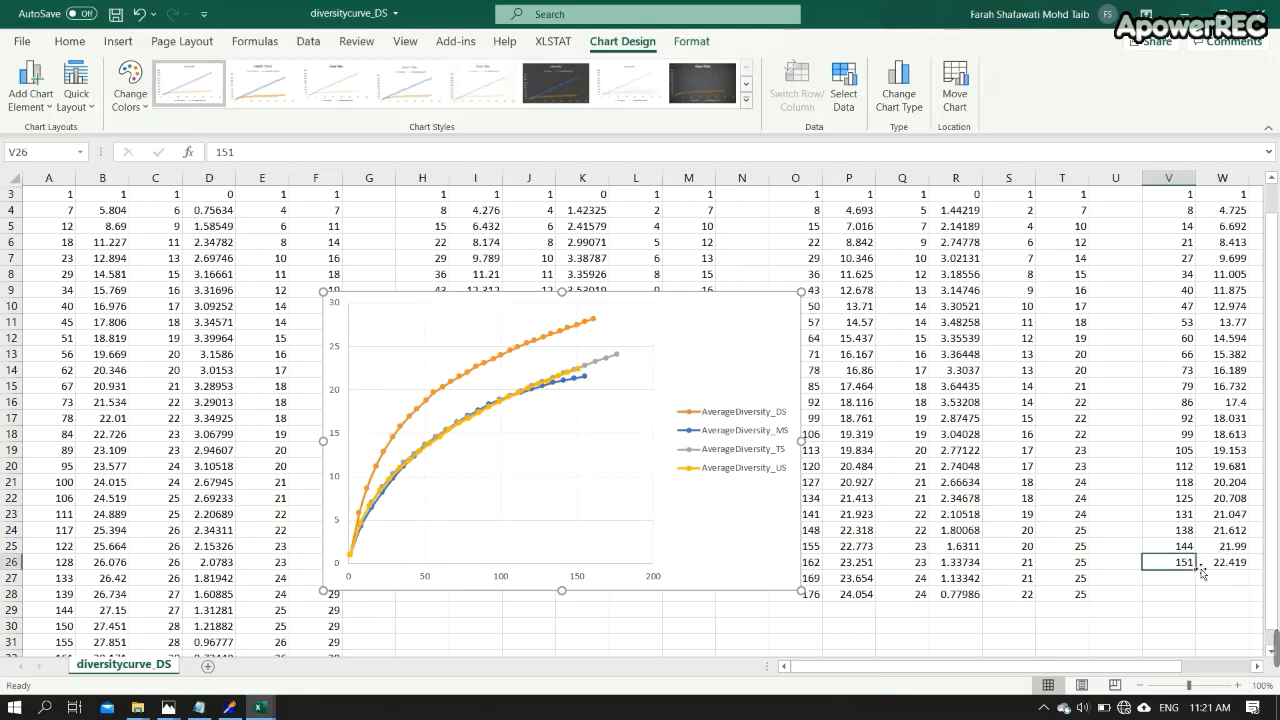
pyautogui.moveTo(580, 374)
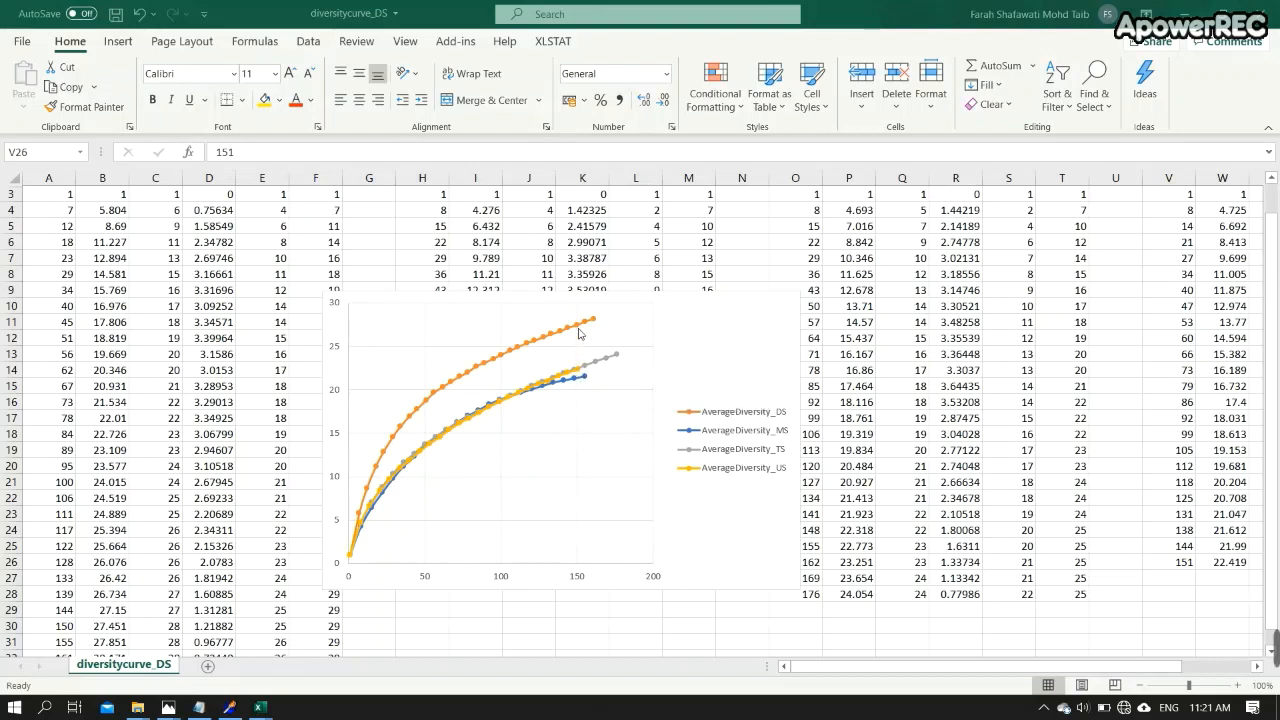
# - Switch to EcoSim, open Species Diversity options, choose user-defined abundance levels and delete the listed levels
pyautogui.moveTo(580, 331)
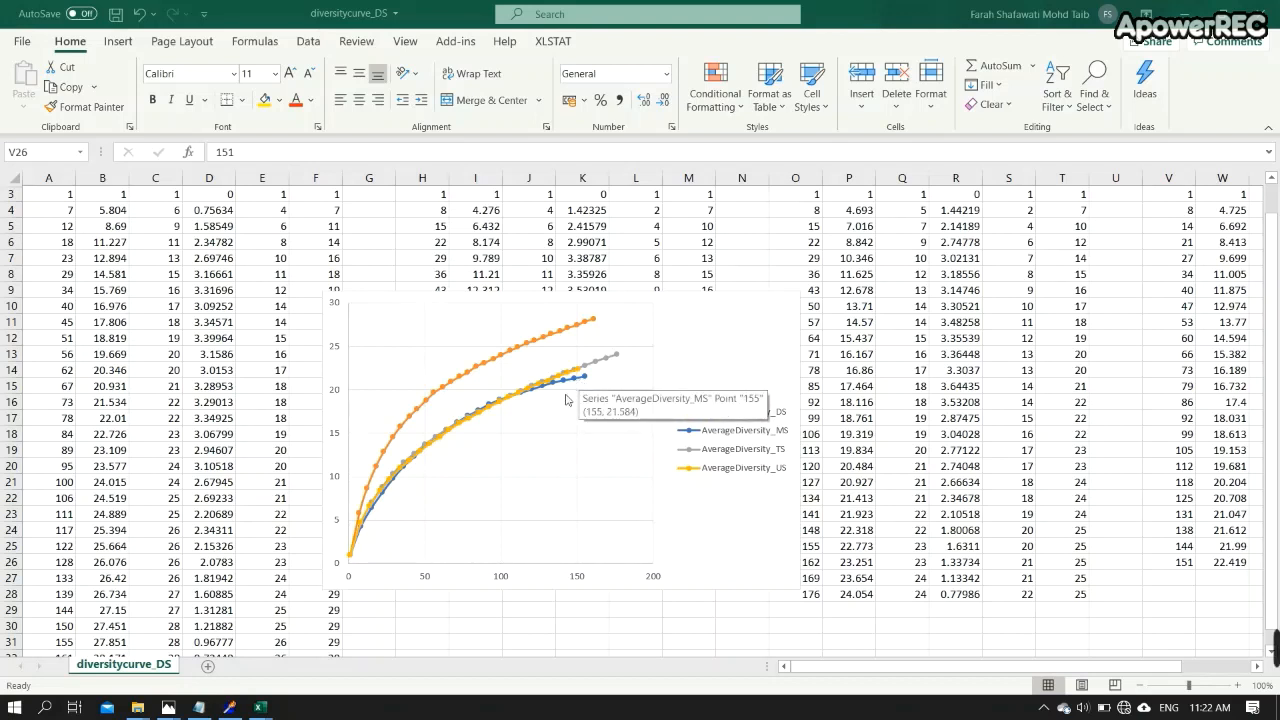
pyautogui.click(230, 707)
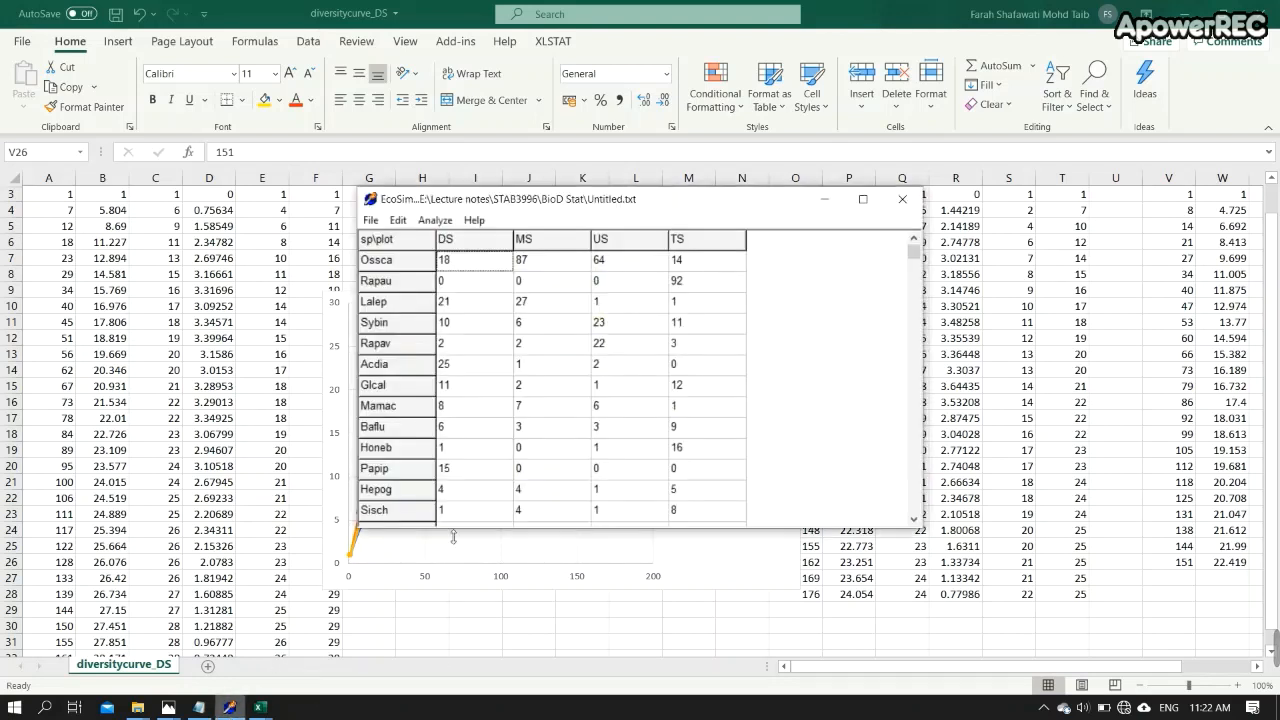
pyautogui.click(437, 221)
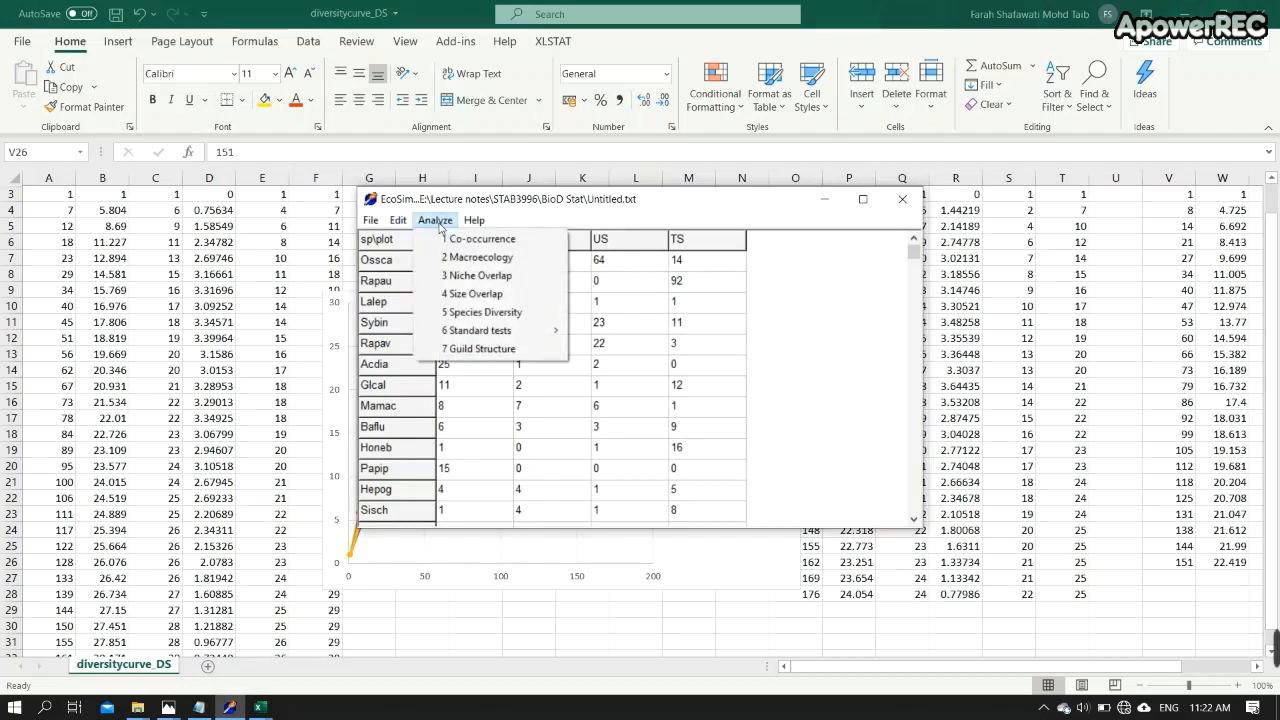
pyautogui.click(467, 316)
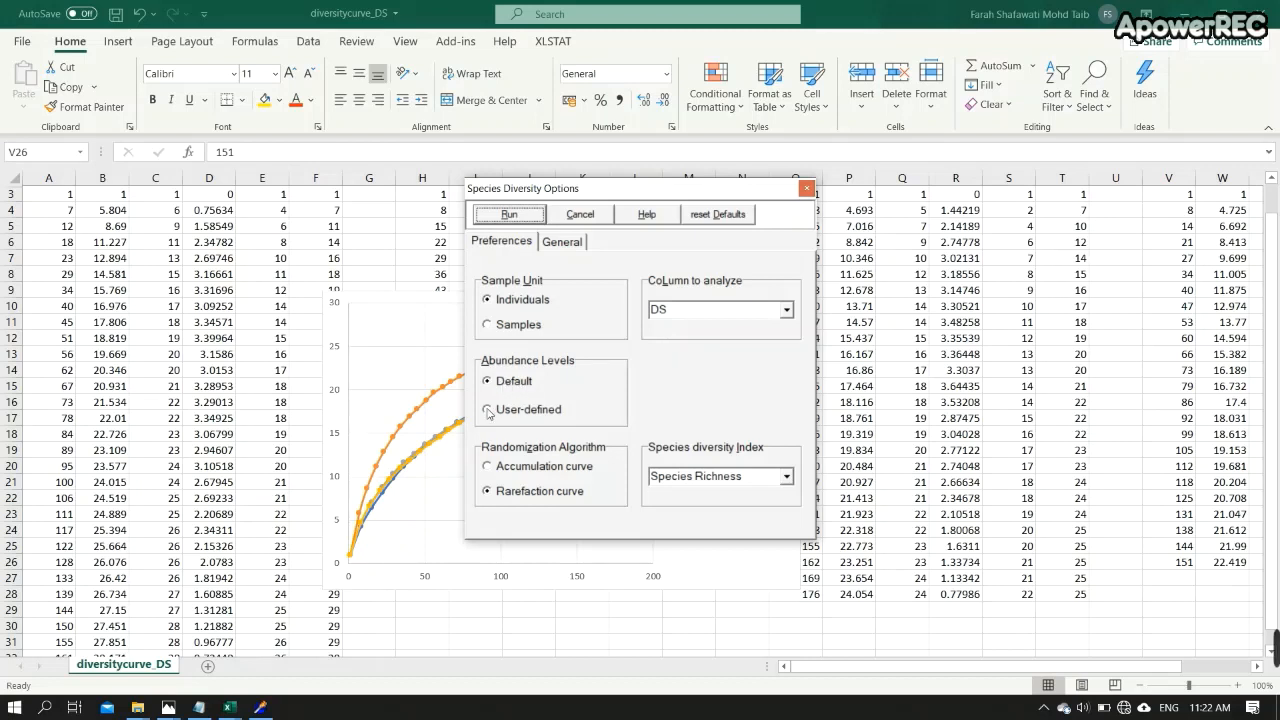
pyautogui.click(488, 410)
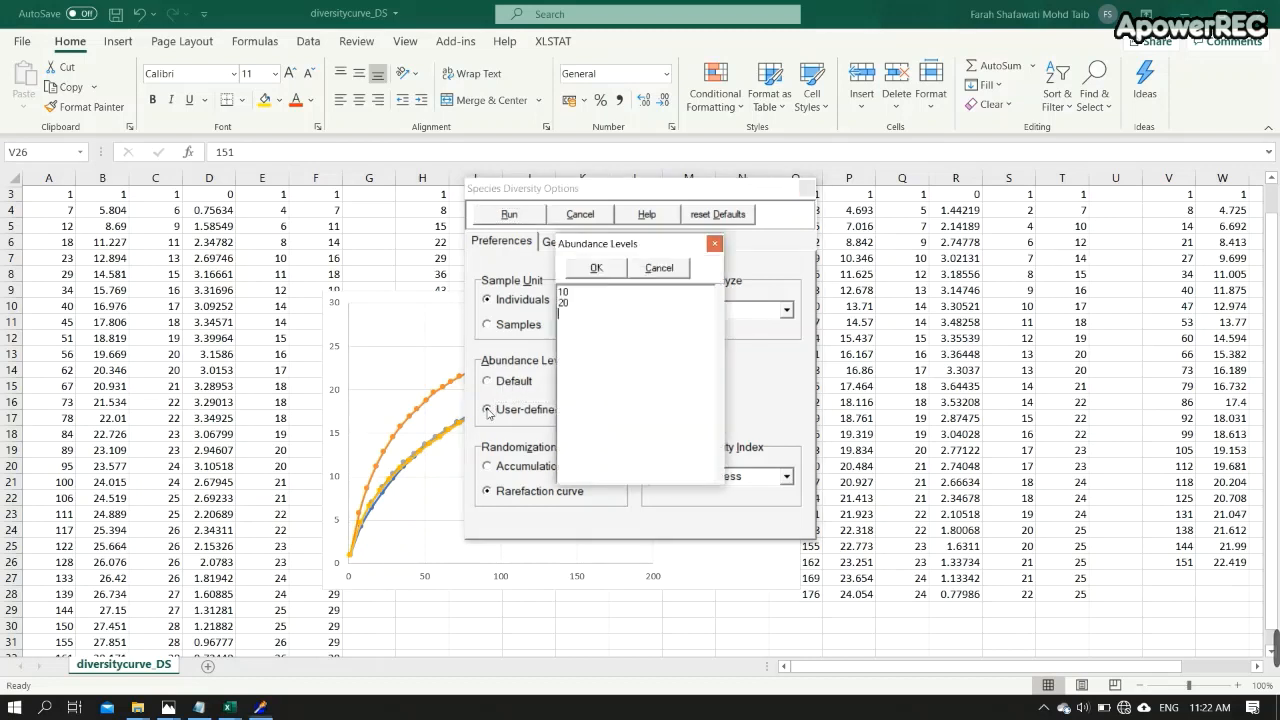
pyautogui.click(590, 311)
pyautogui.moveTo(569, 313); pyautogui.dragTo(557, 290)
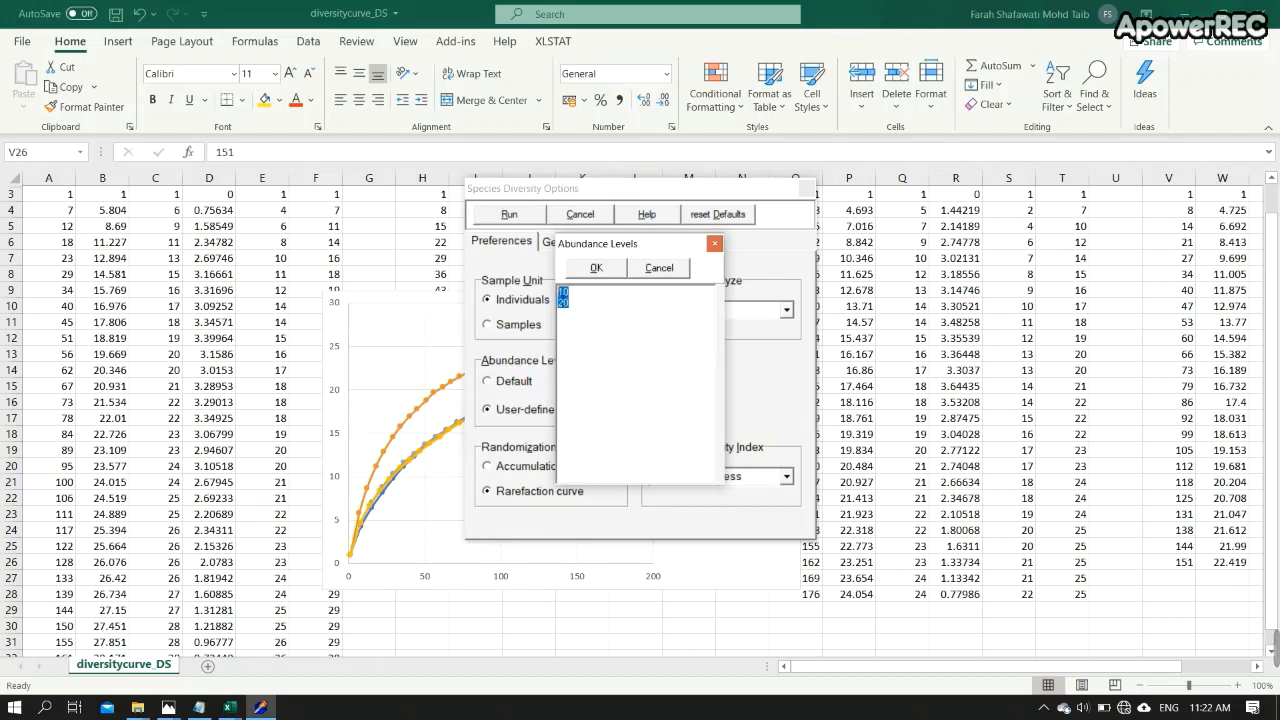
pyautogui.press('Delete')
pyautogui.click(596, 268)
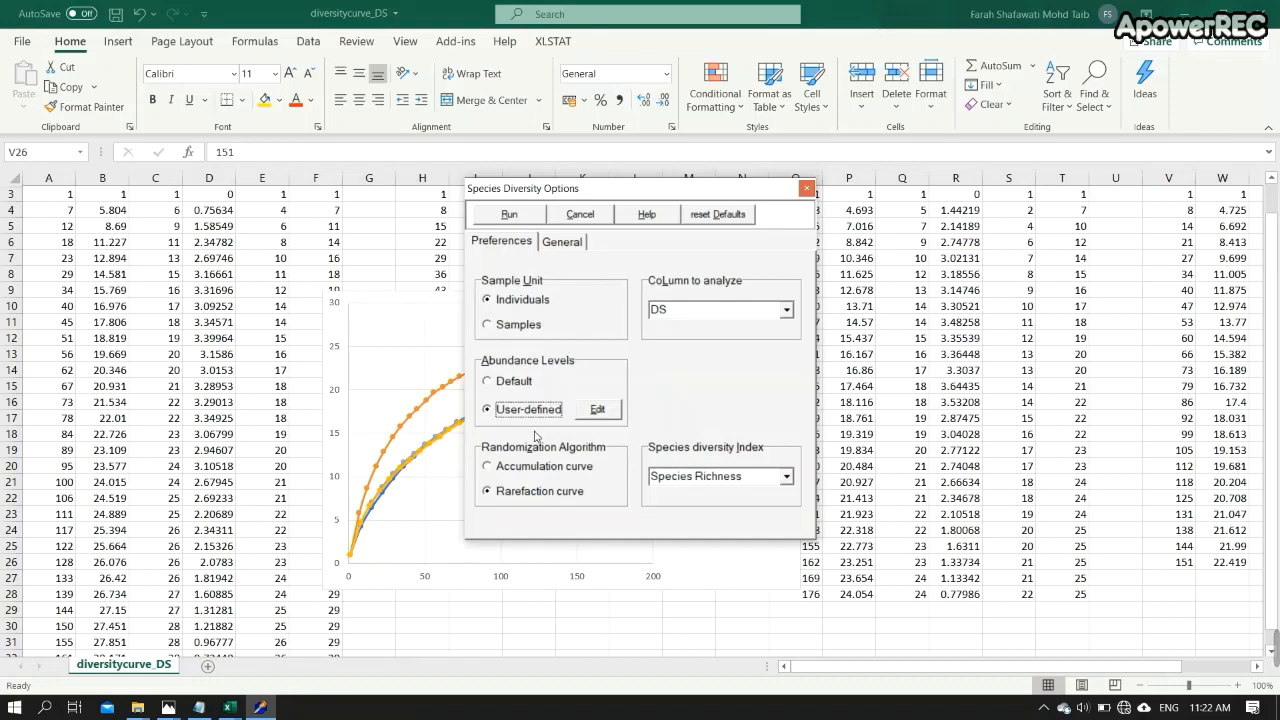
# - Run the rarefaction species richness analysis on the US column and view its diversity curve results
pyautogui.click(787, 310)
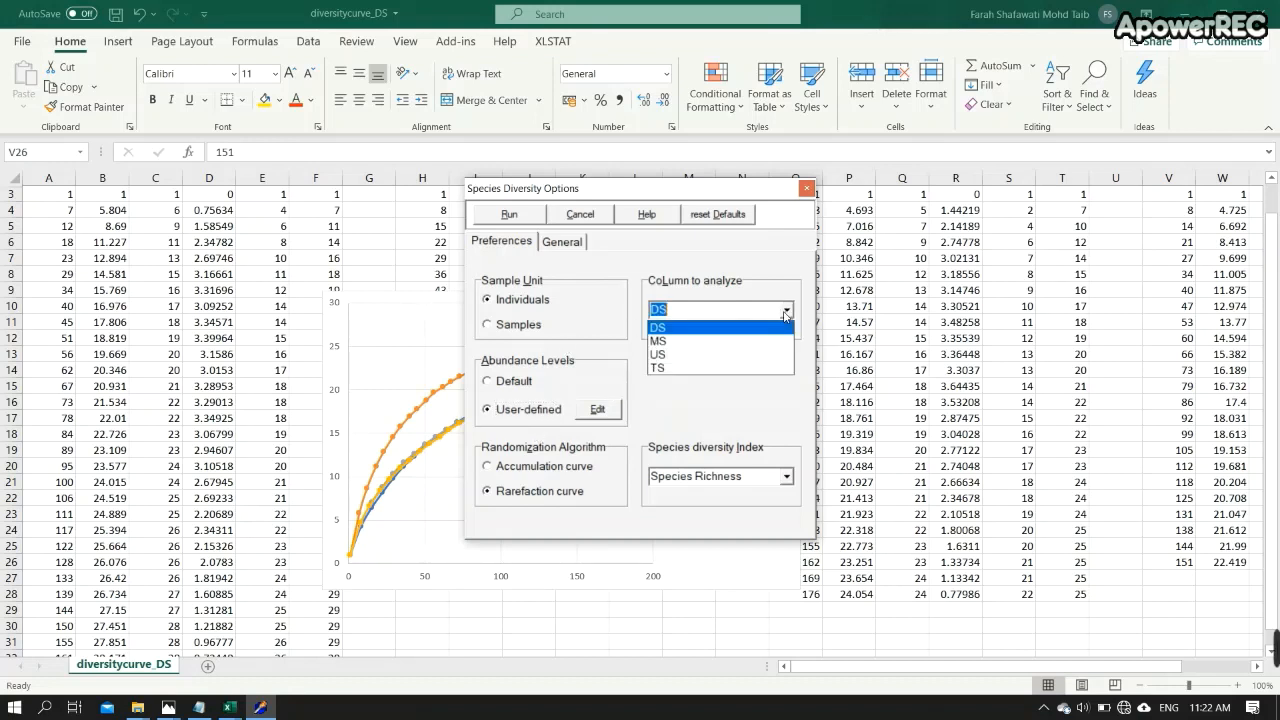
pyautogui.click(717, 355)
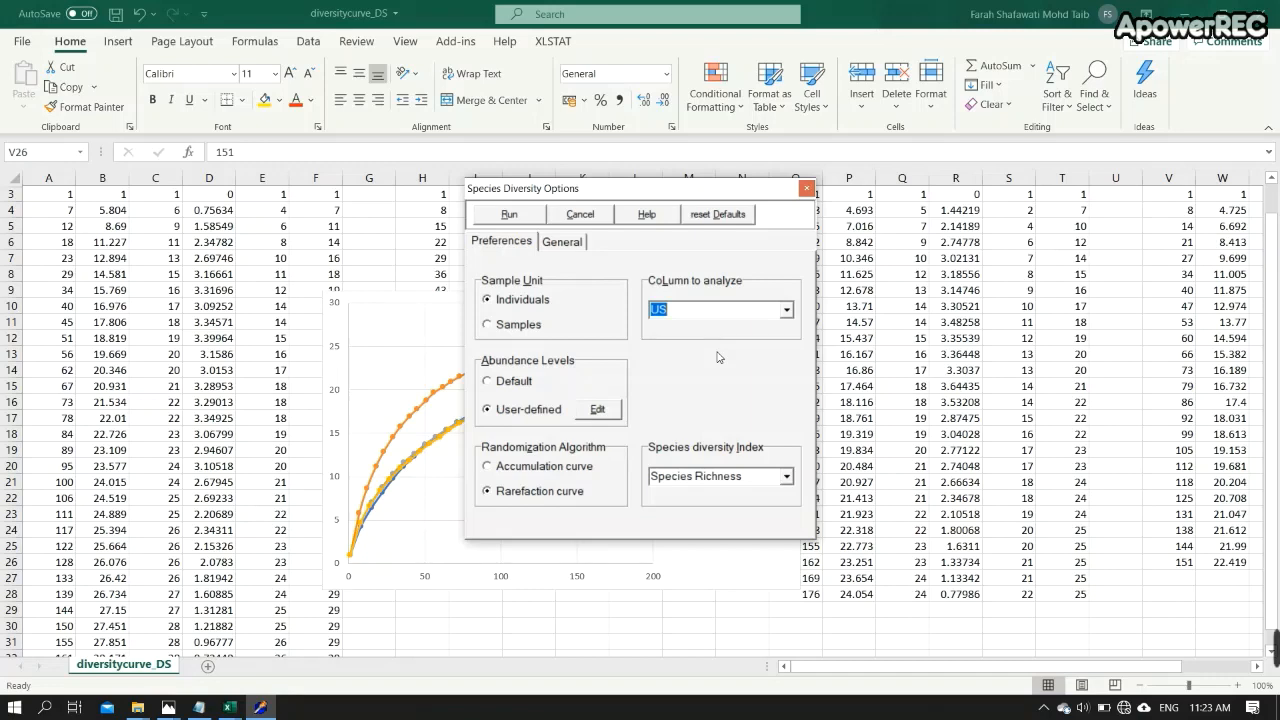
pyautogui.click(515, 215)
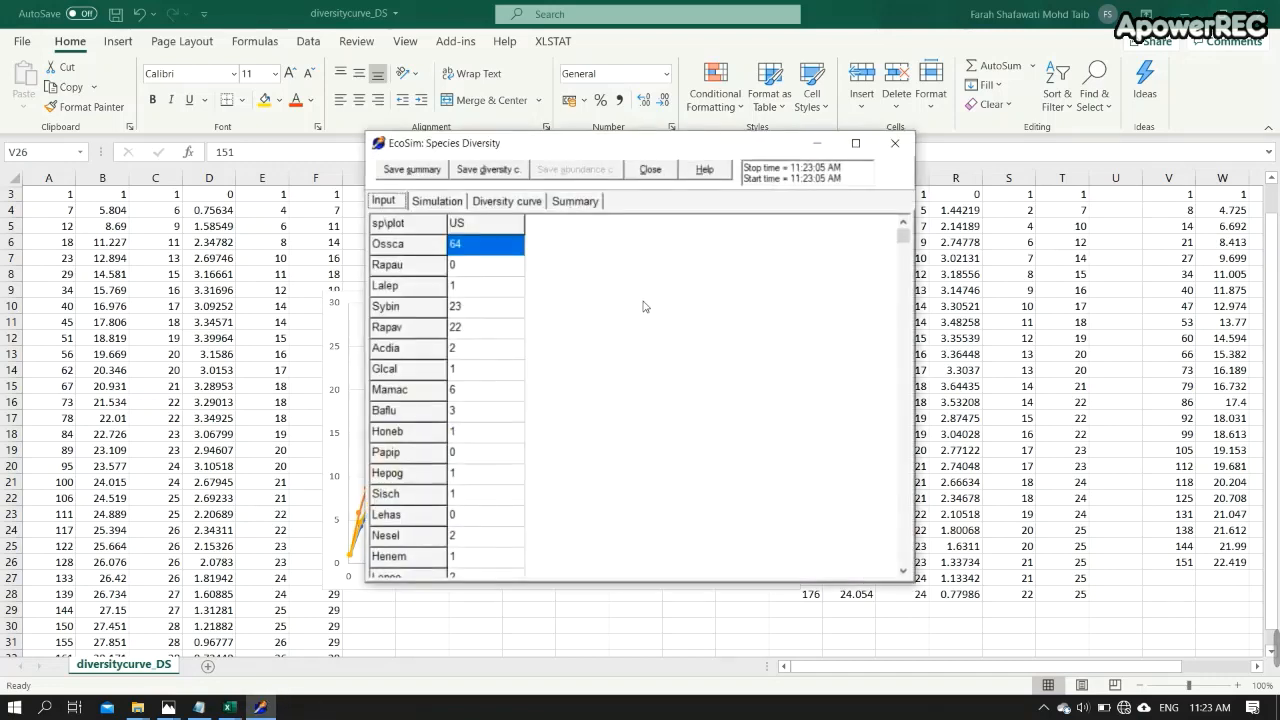
pyautogui.click(510, 202)
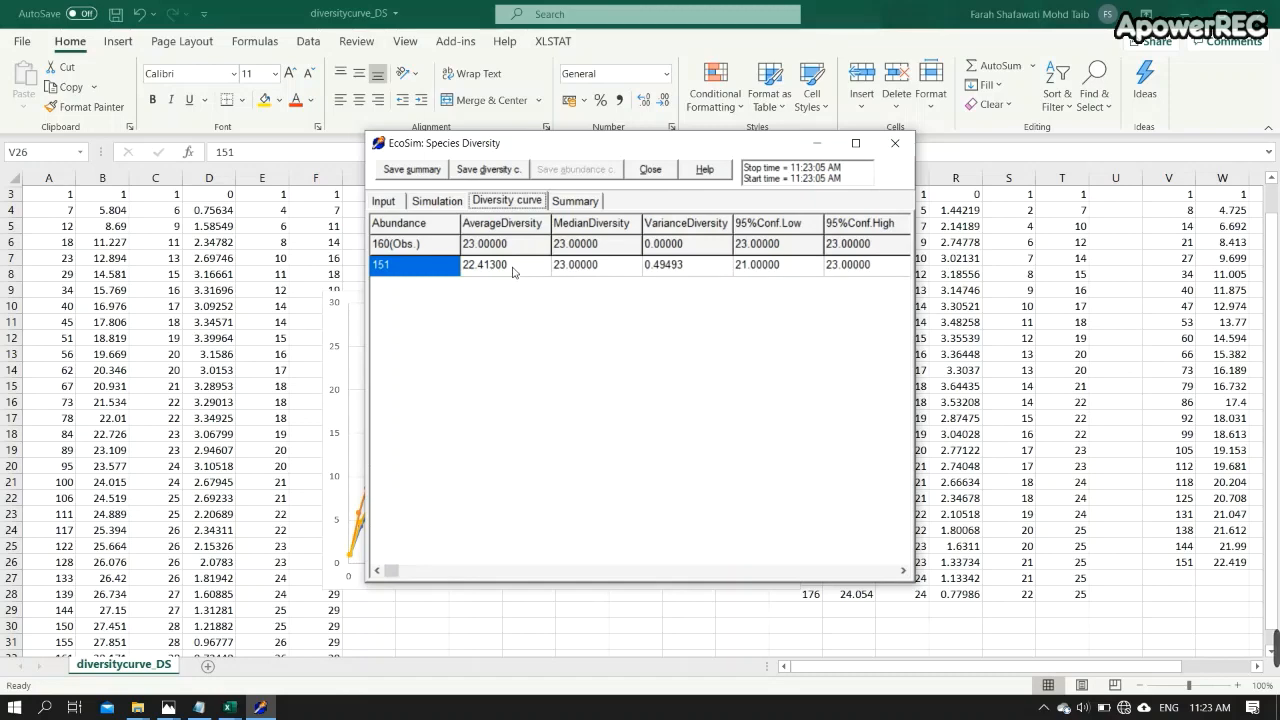
pyautogui.moveTo(546, 148); pyautogui.dragTo(977, 155)
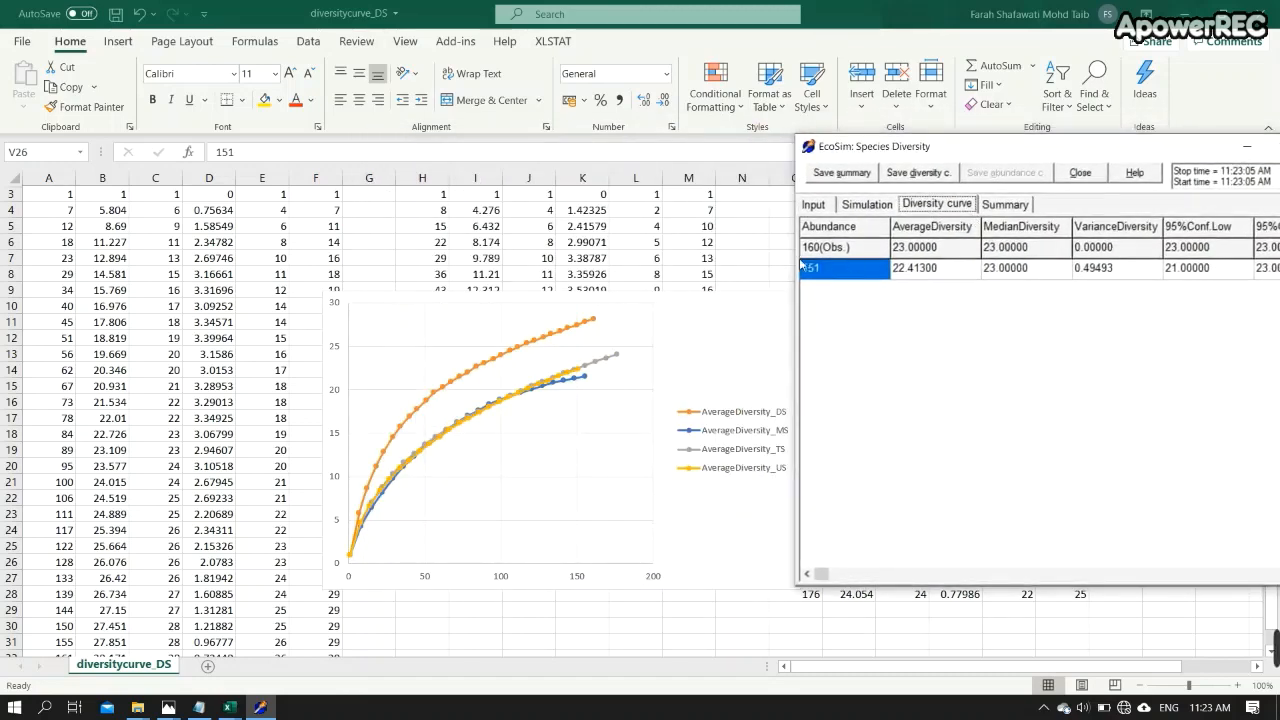
pyautogui.moveTo(580, 375)
pyautogui.moveTo(1001, 152); pyautogui.dragTo(936, 151)
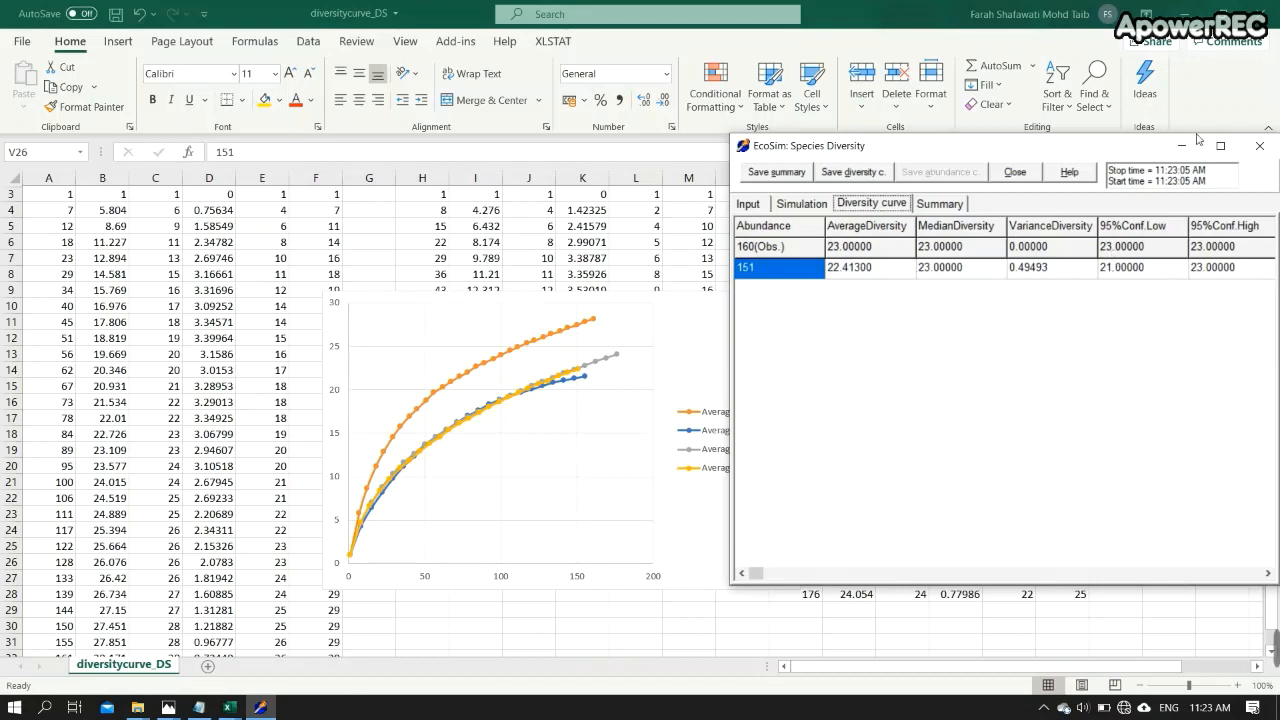
pyautogui.click(1015, 172)
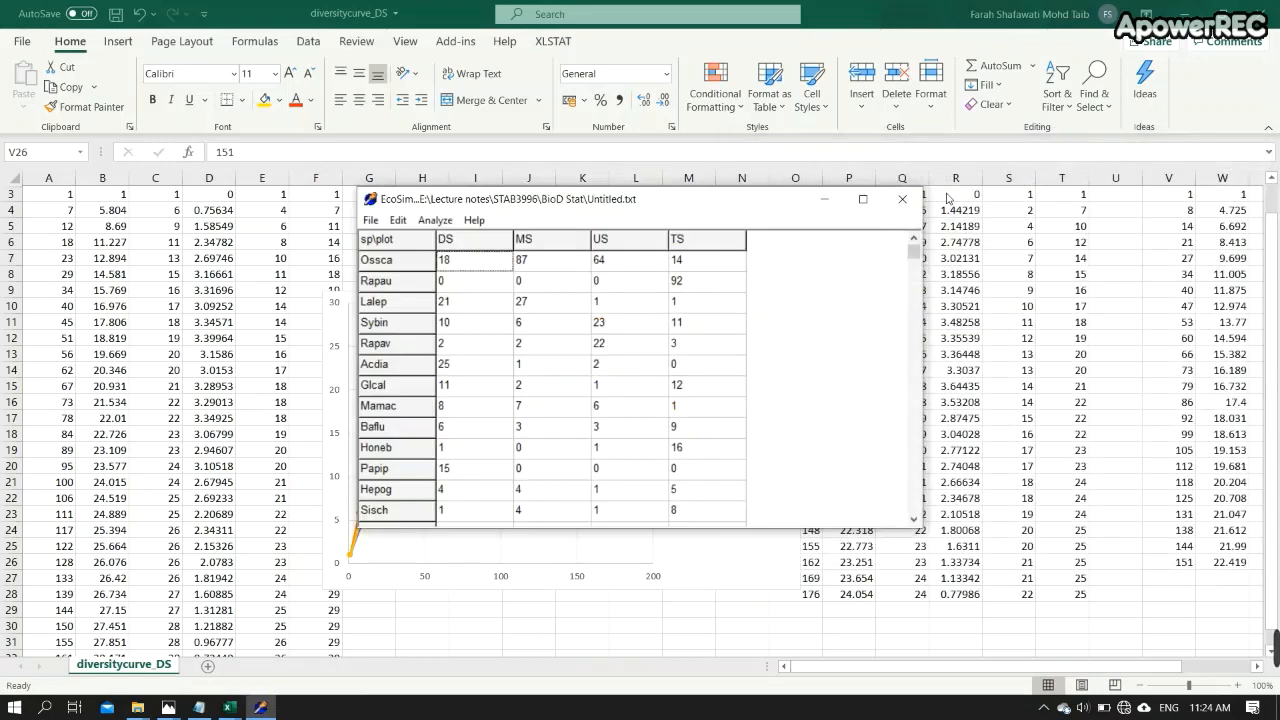
# - Rerun the species diversity analysis on the DS column and view its diversity curve results
pyautogui.click(433, 220)
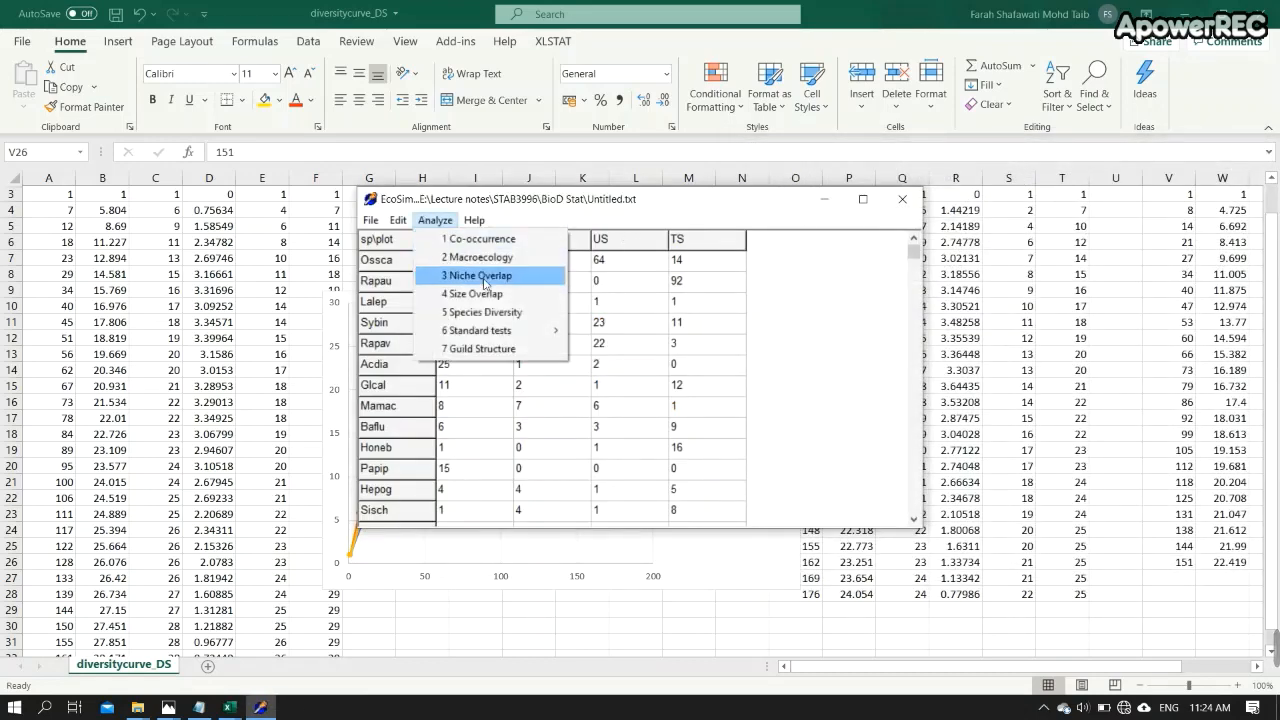
pyautogui.click(482, 313)
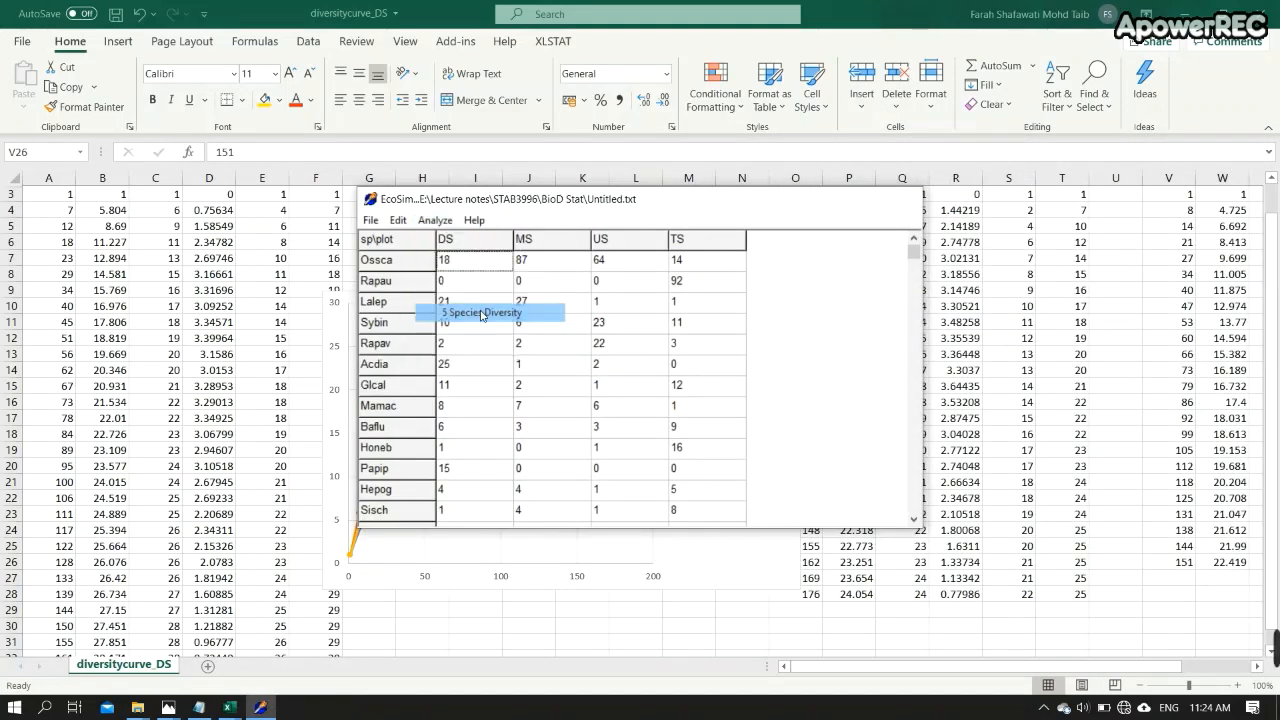
pyautogui.click(786, 310)
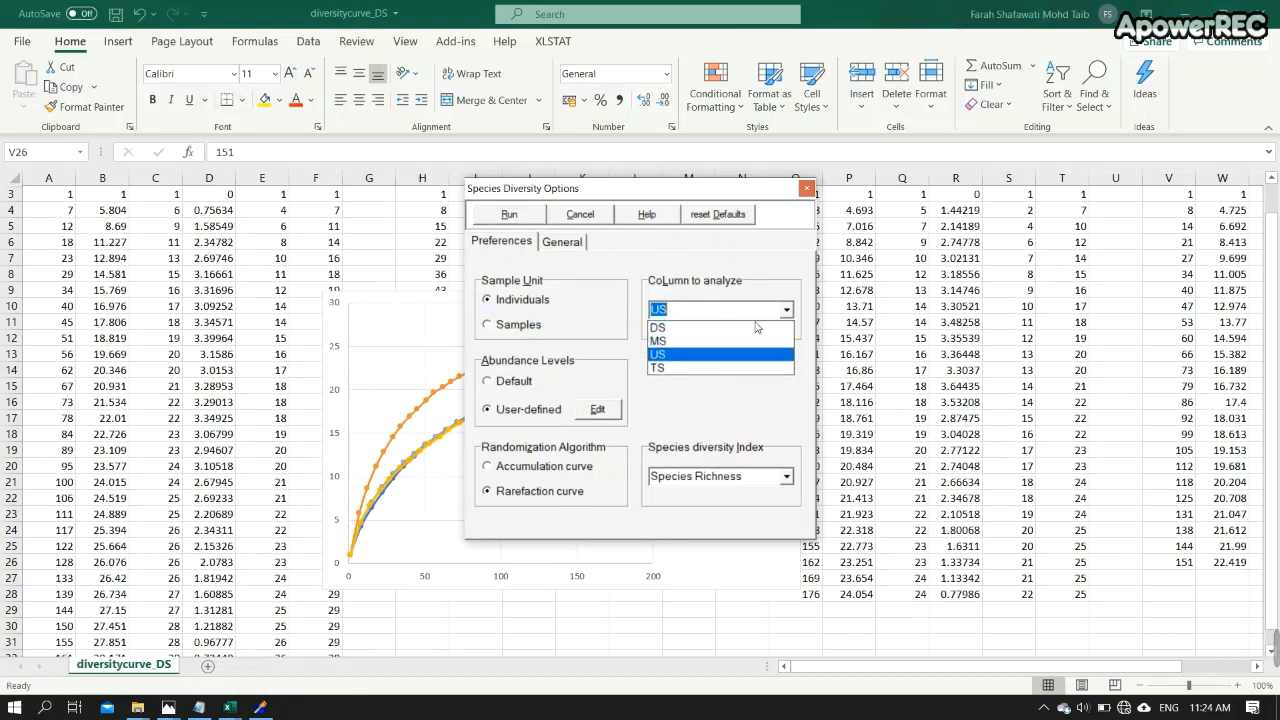
pyautogui.click(716, 333)
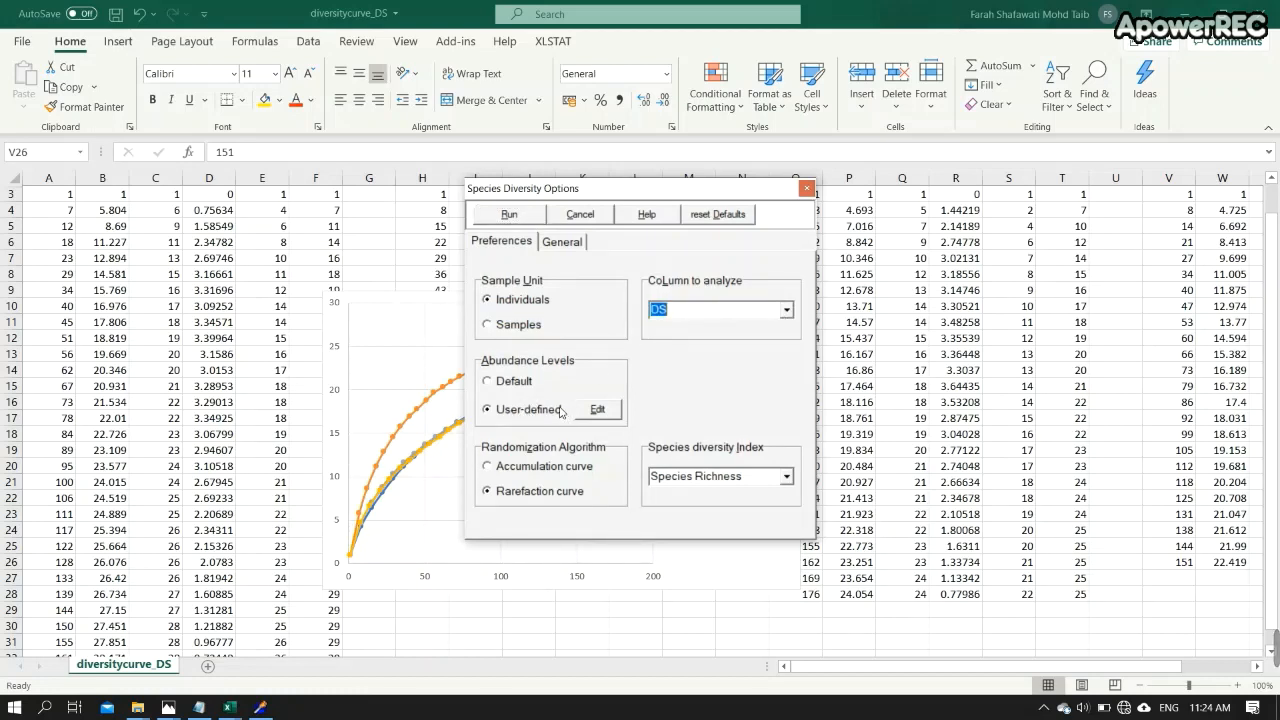
pyautogui.click(512, 214)
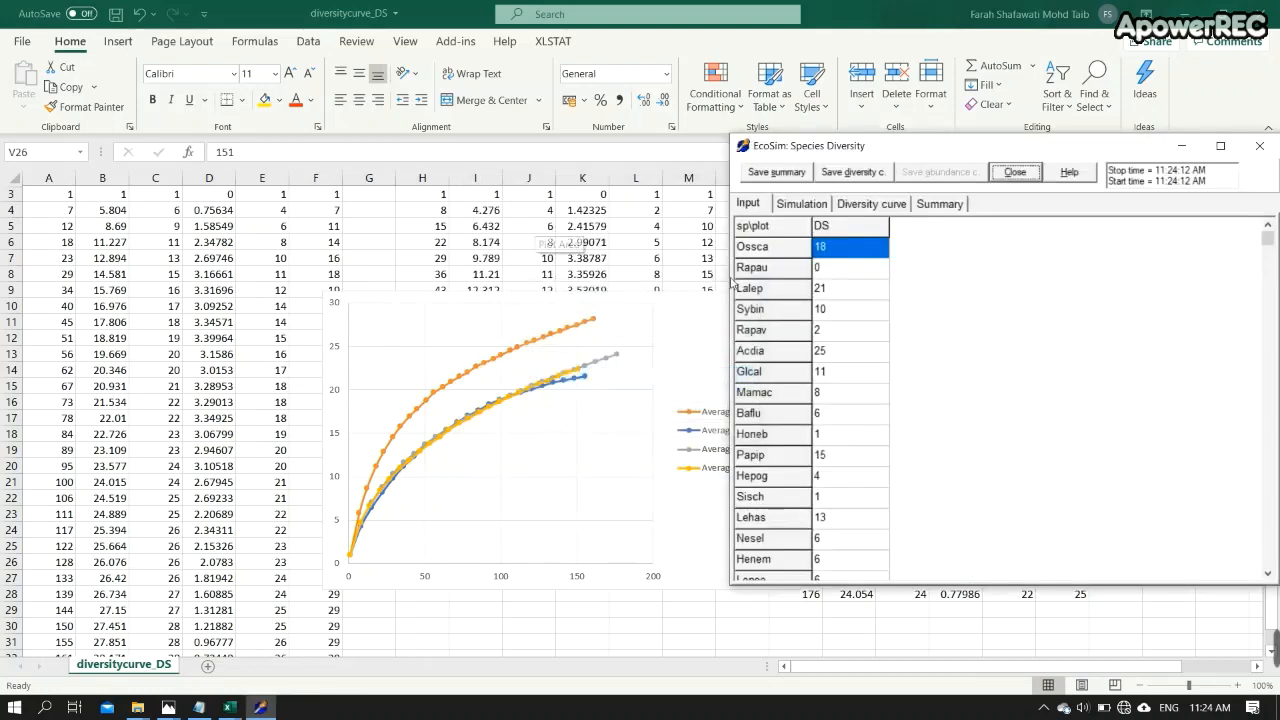
pyautogui.click(855, 206)
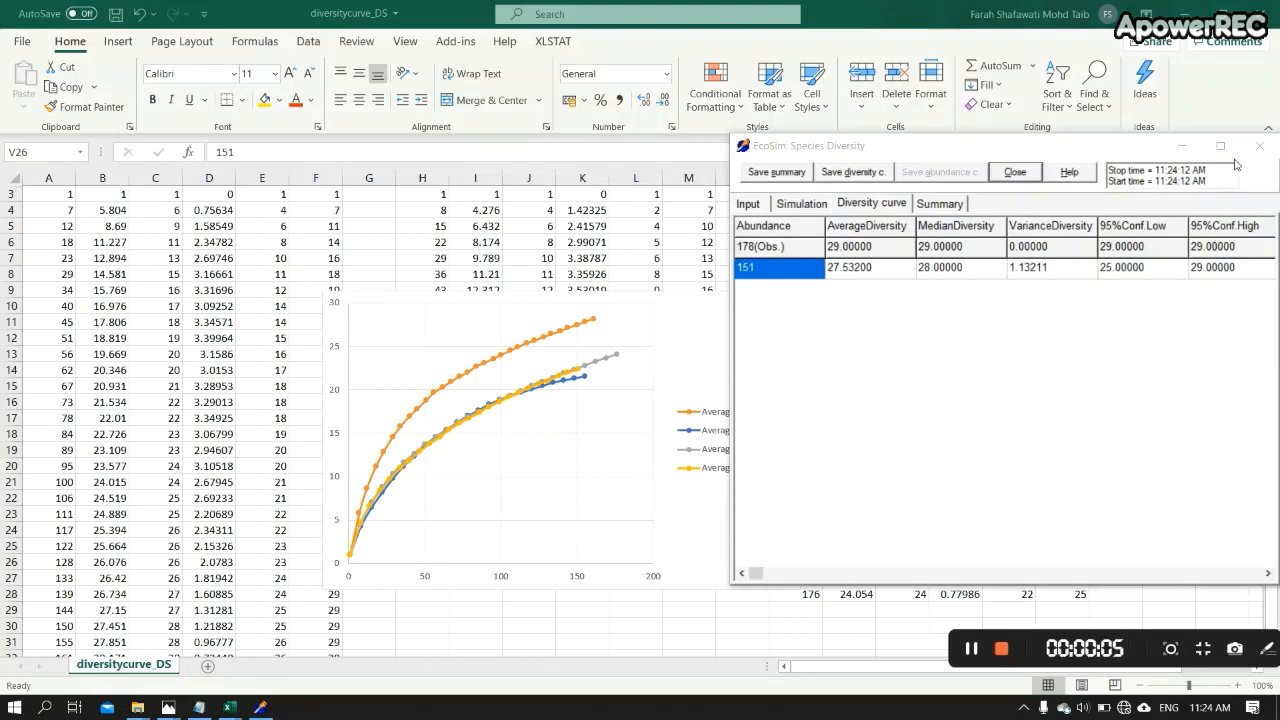
pyautogui.click(1012, 177)
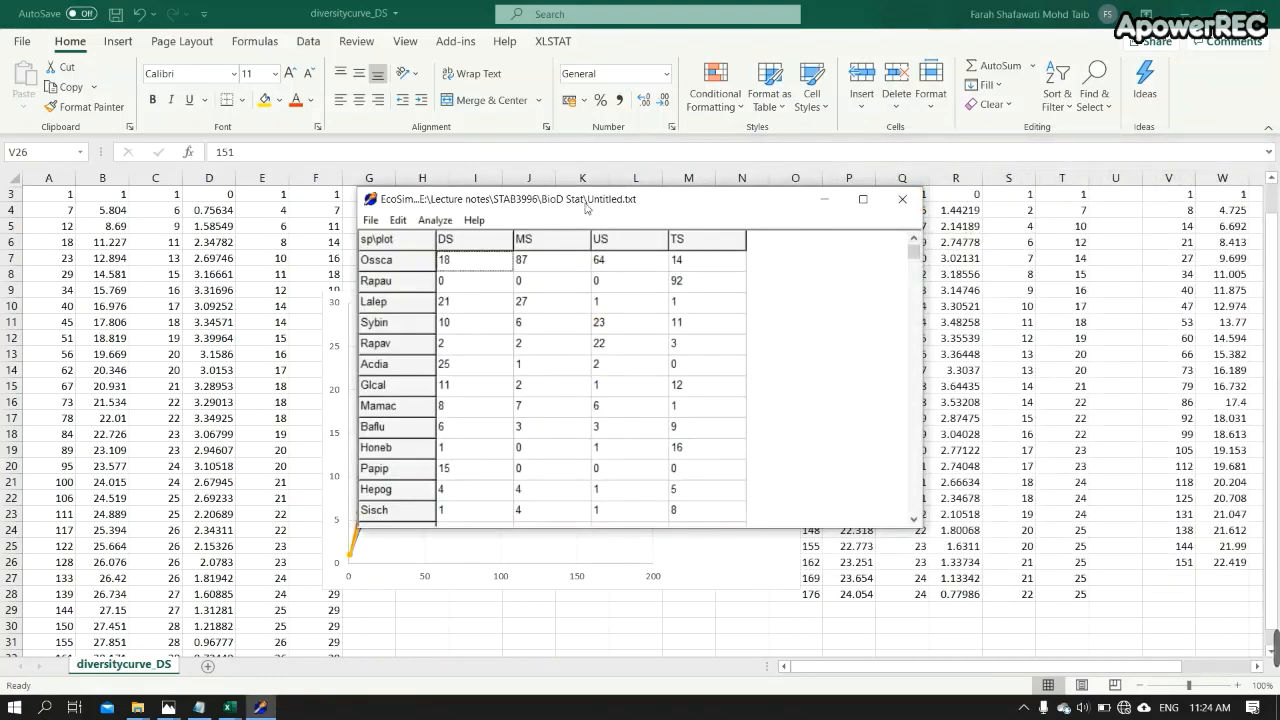
# - Rerun the species diversity analysis on the MS column and view its diversity curve results
pyautogui.click(435, 220)
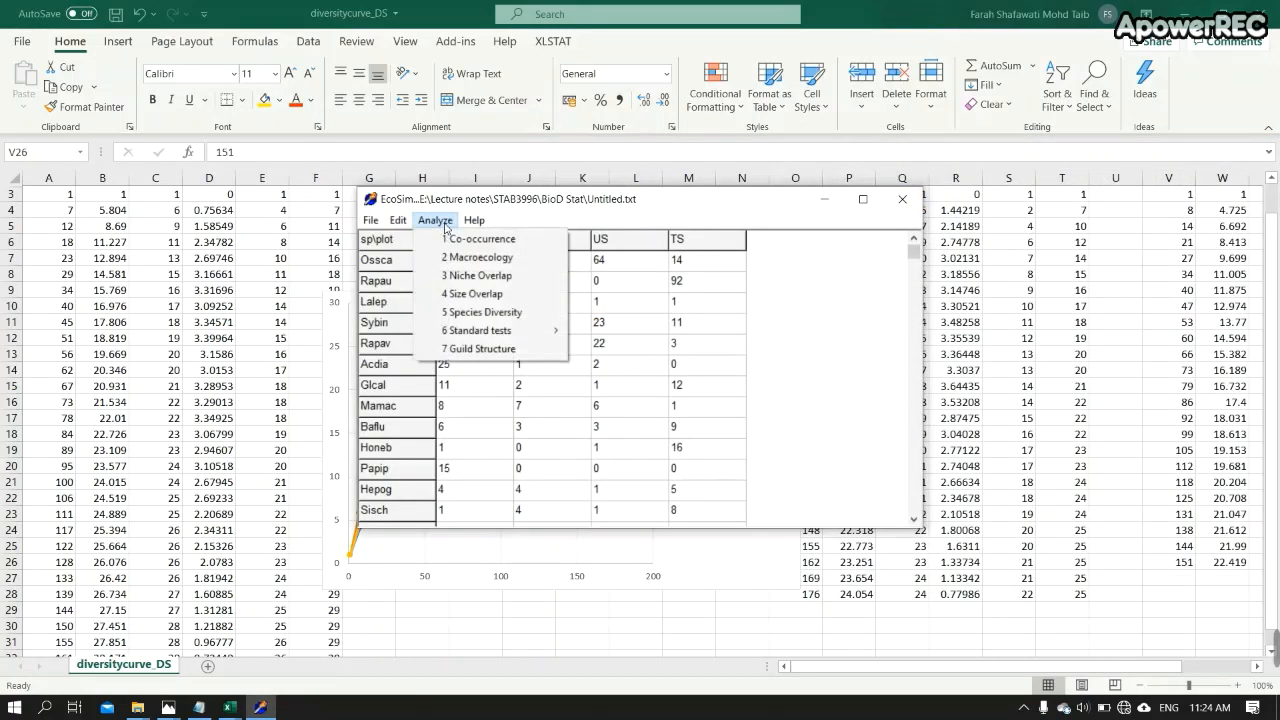
pyautogui.click(468, 312)
pyautogui.click(787, 310)
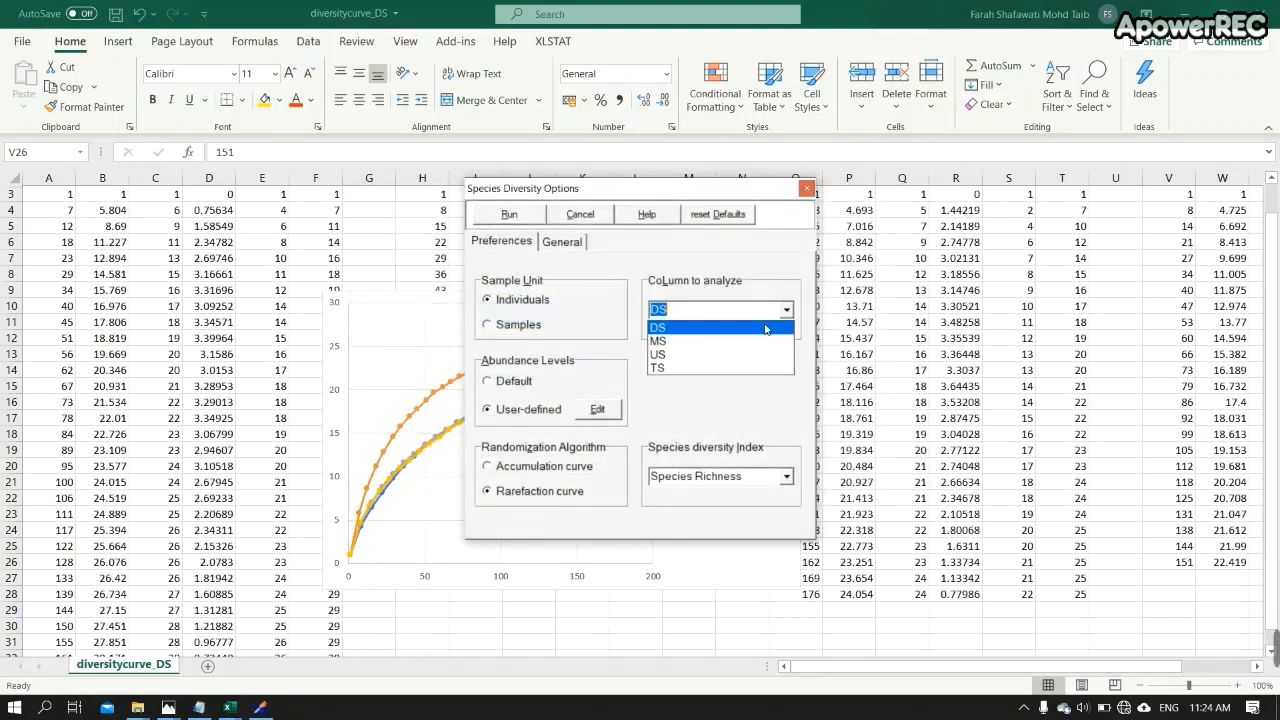
pyautogui.click(736, 340)
pyautogui.click(509, 214)
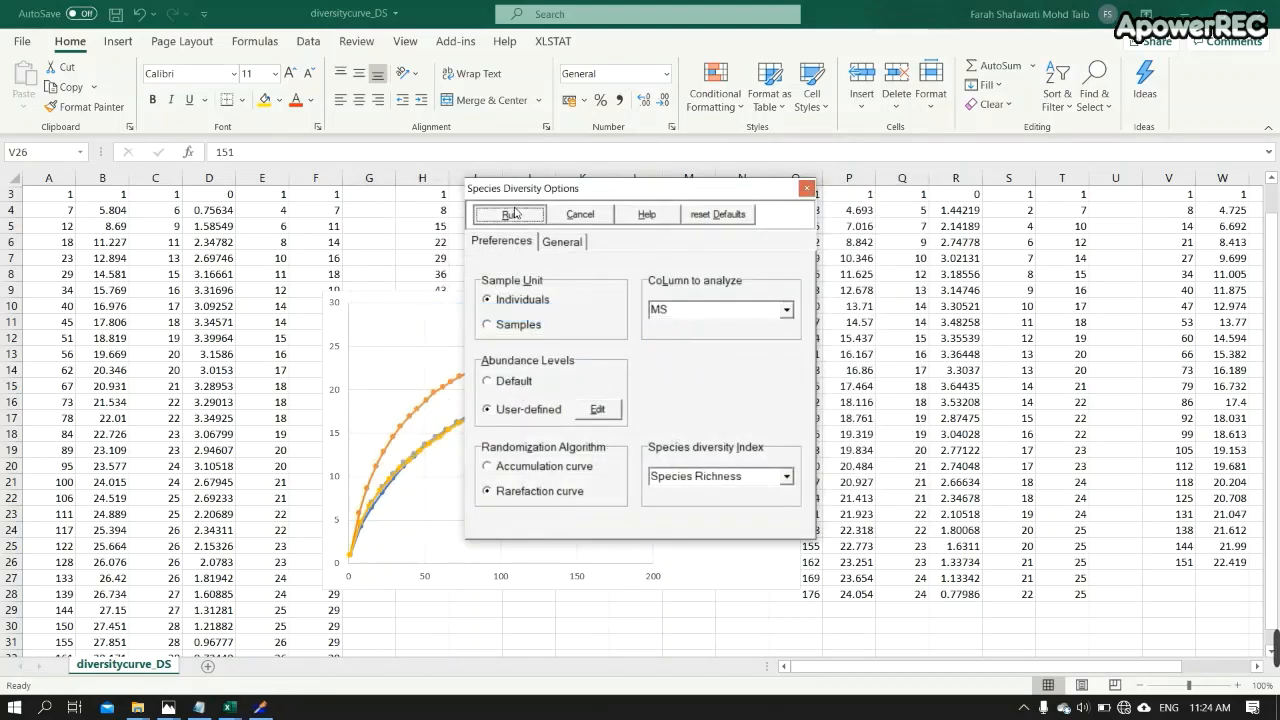
pyautogui.click(872, 204)
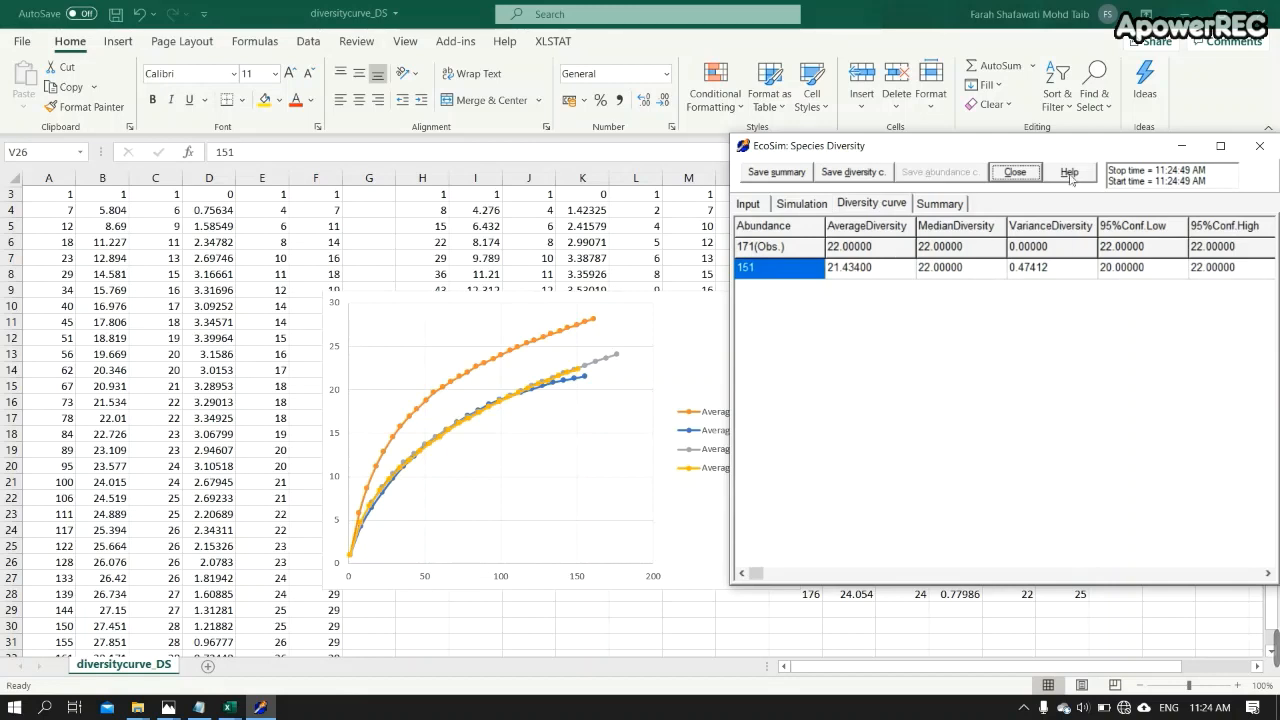
pyautogui.click(1012, 174)
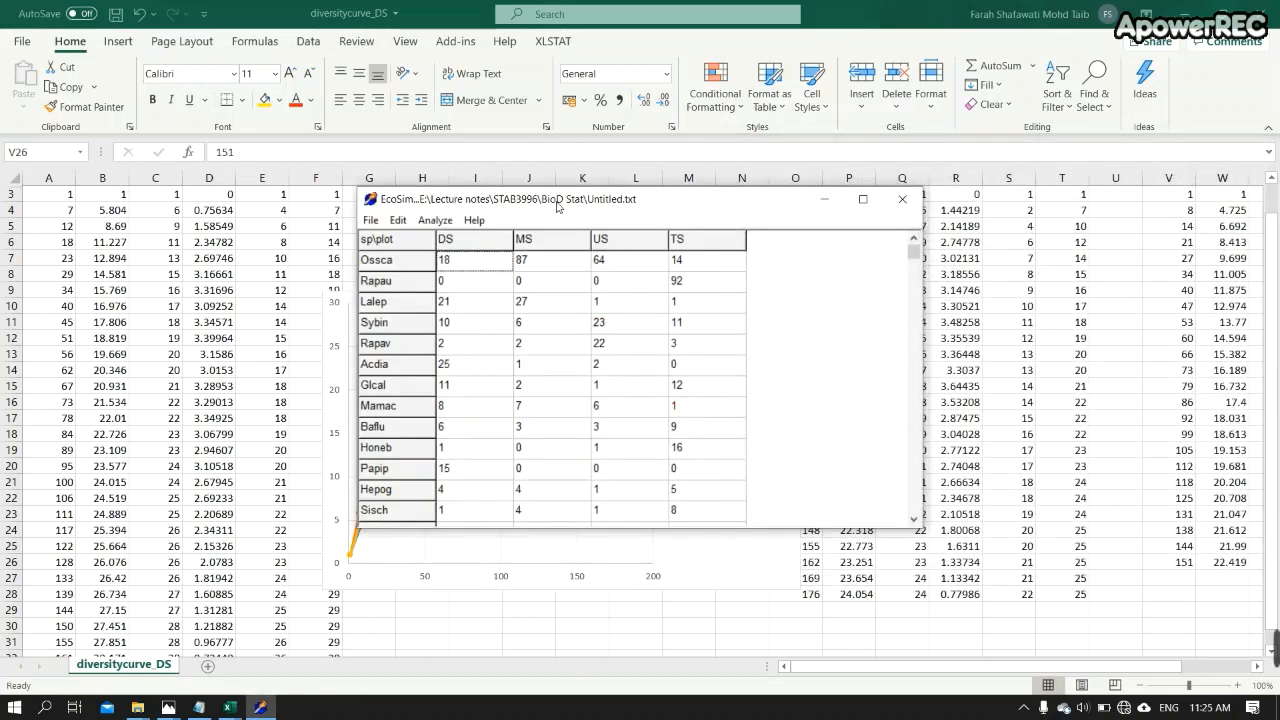
# - Rerun the species diversity analysis on the TS column and view its diversity curve results
pyautogui.click(445, 222)
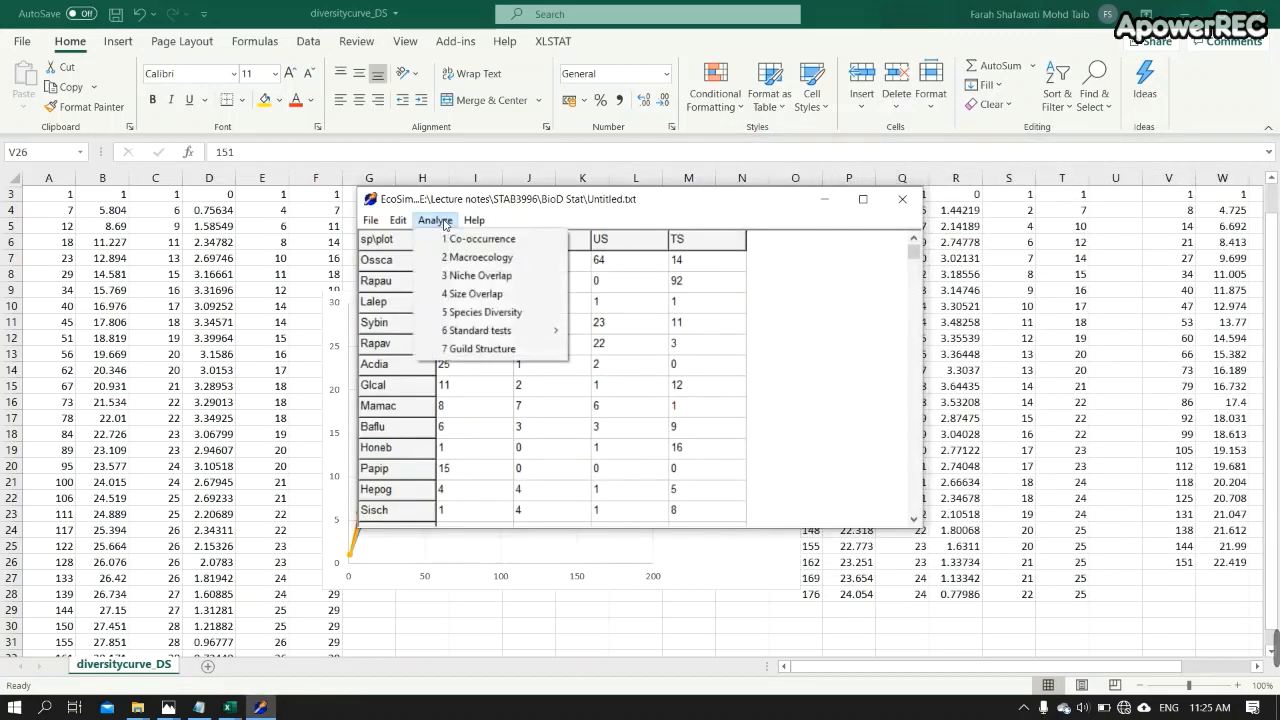
pyautogui.click(487, 314)
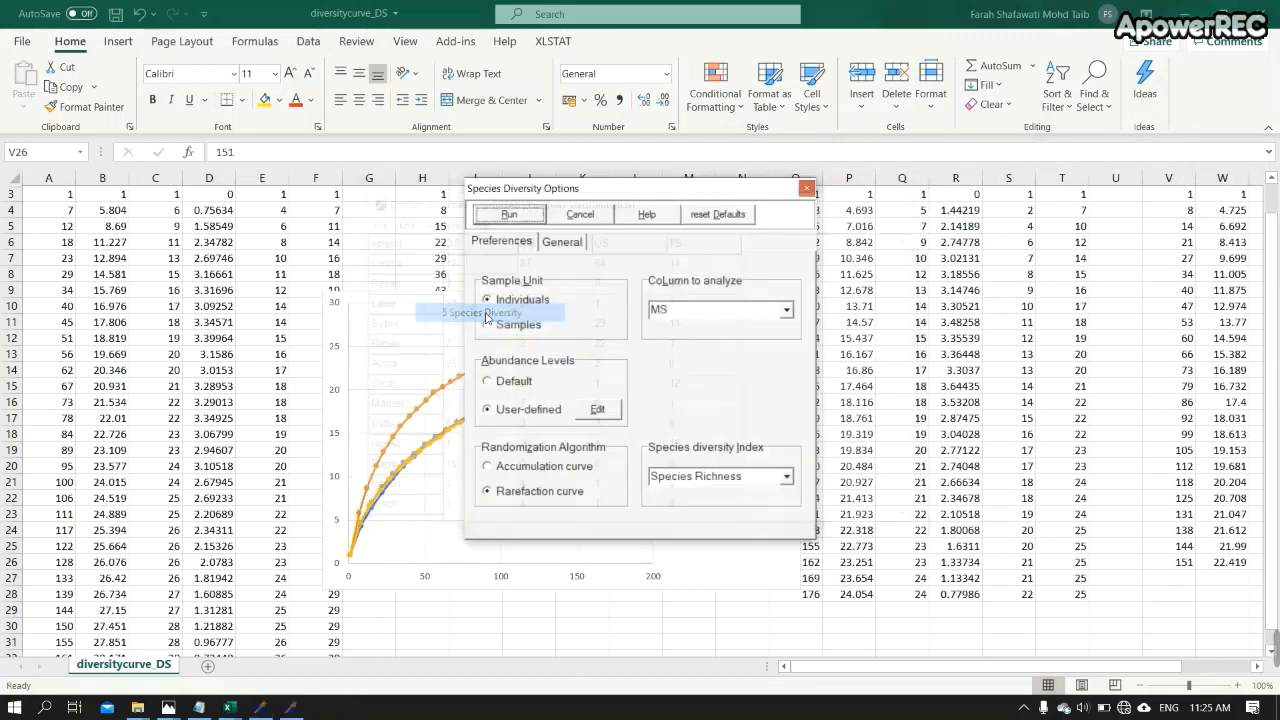
pyautogui.click(786, 310)
pyautogui.click(702, 369)
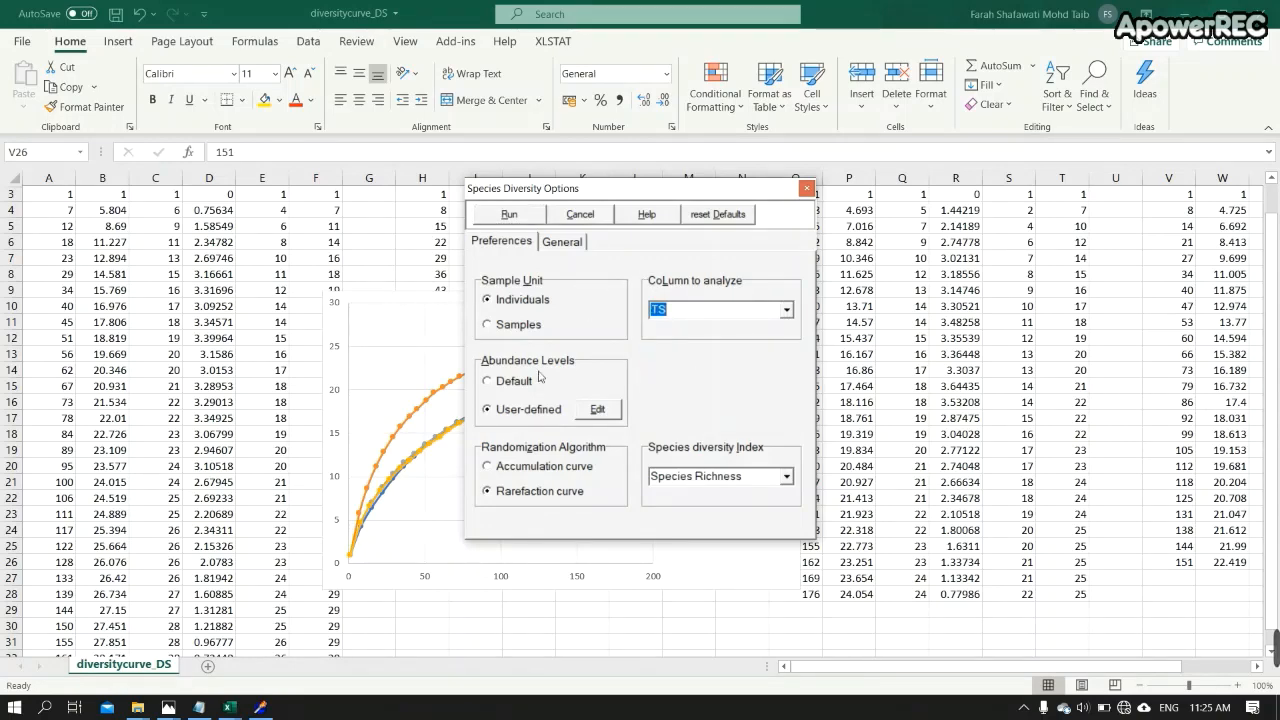
pyautogui.click(519, 222)
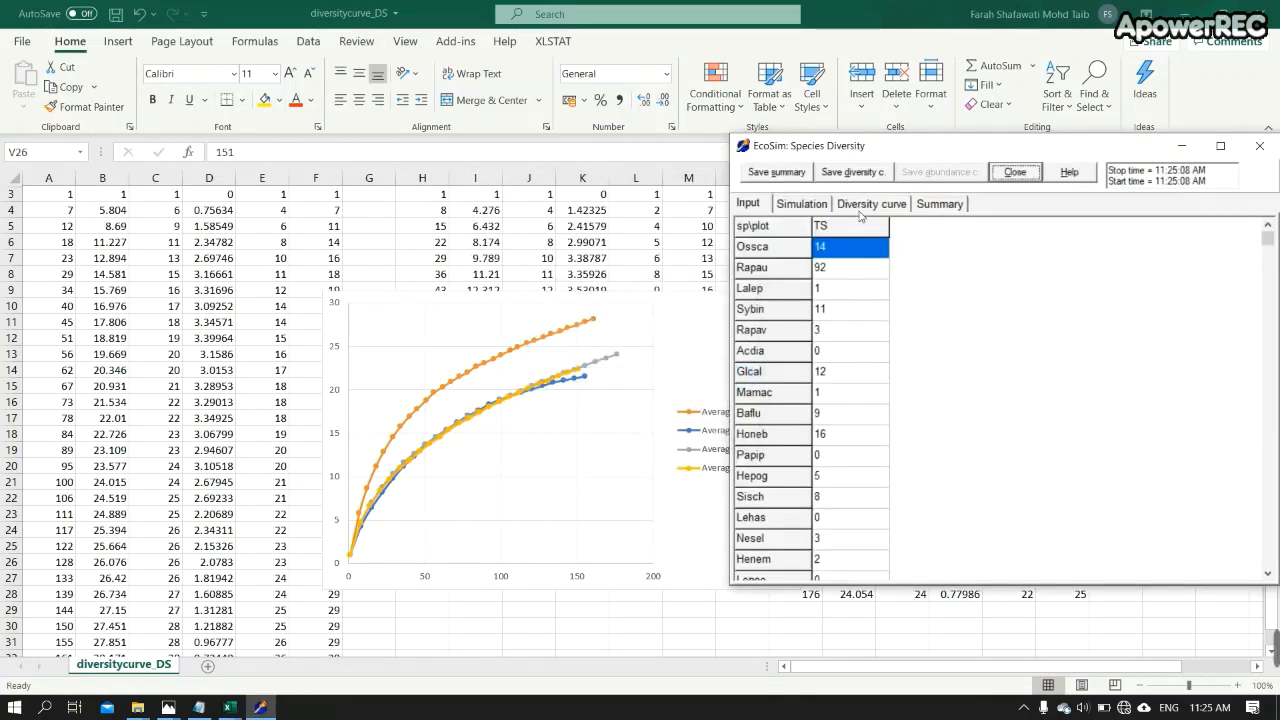
pyautogui.click(866, 205)
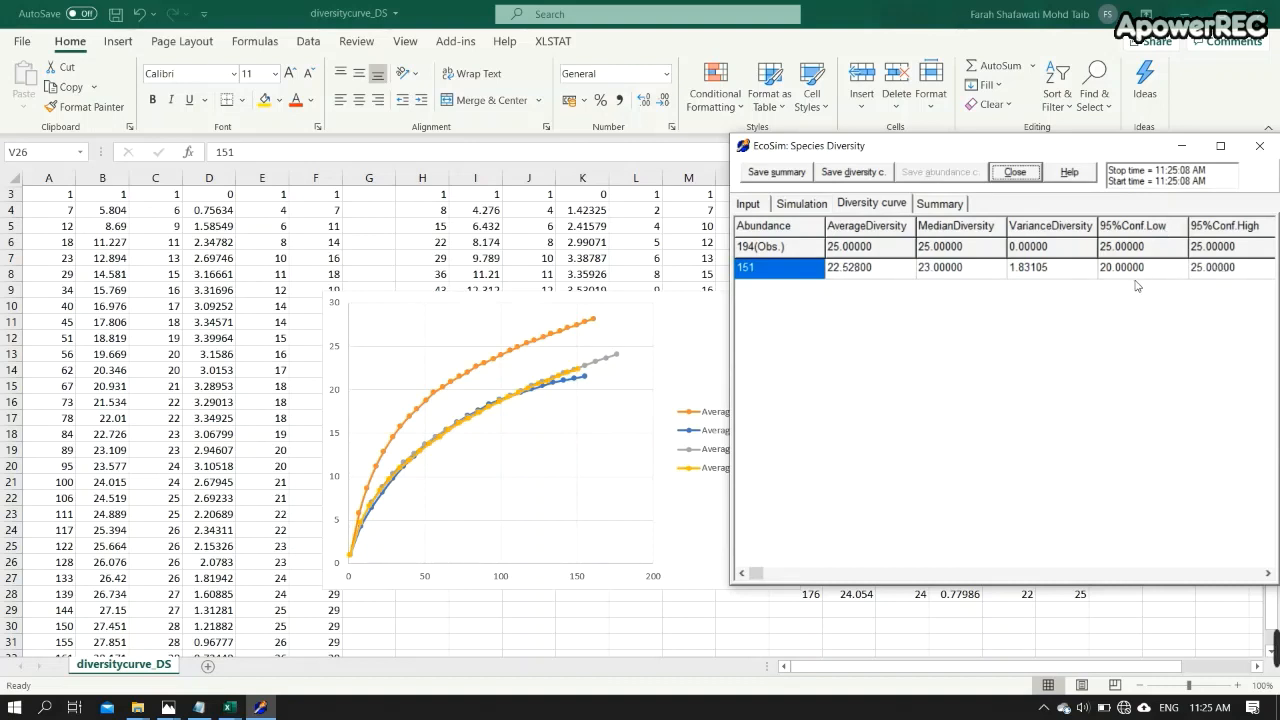
pyautogui.click(1016, 172)
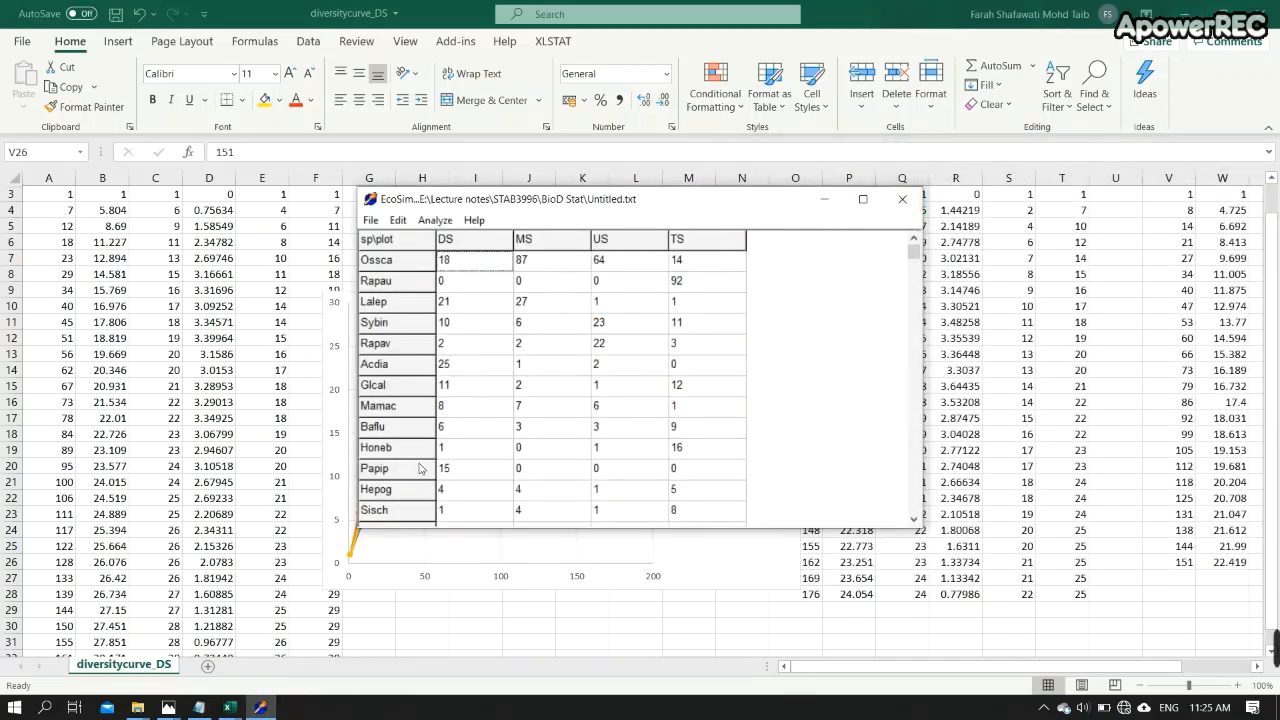
# - Move the EcoSim data window below the chart and inspect the DS series' last plotted point
pyautogui.moveTo(253, 711)
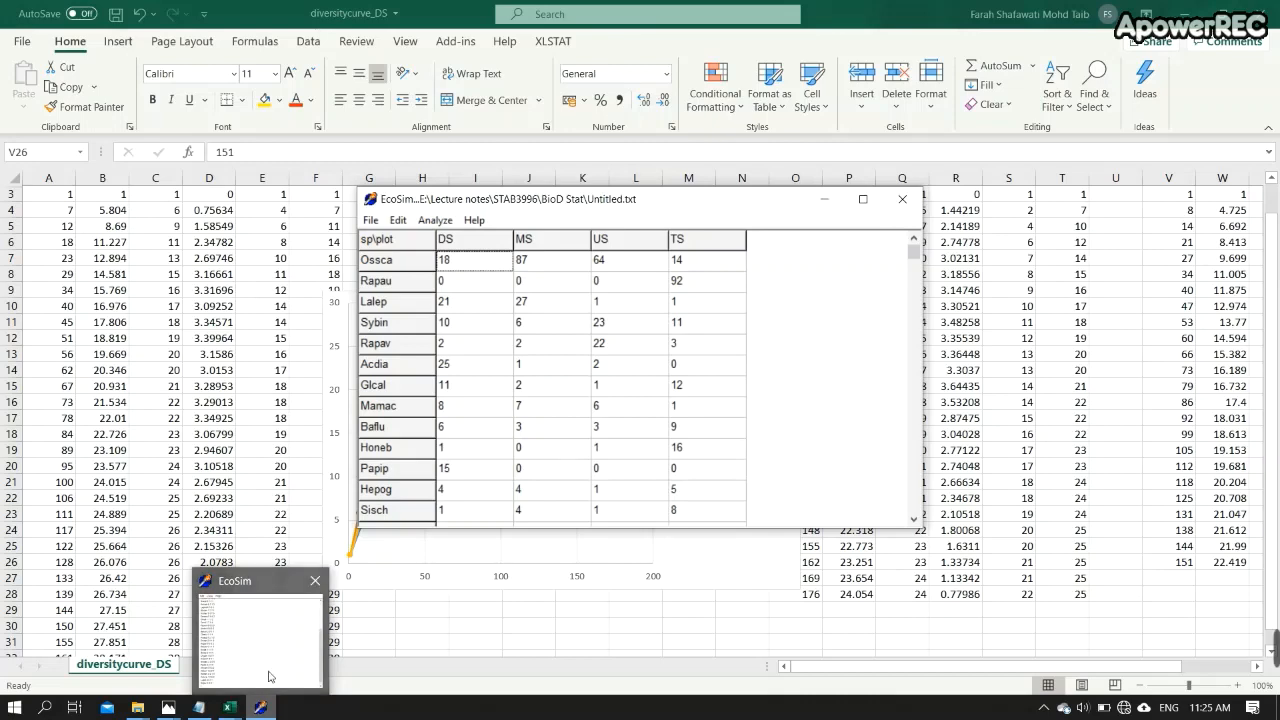
pyautogui.moveTo(266, 677)
pyautogui.moveTo(660, 210); pyautogui.dragTo(955, 486)
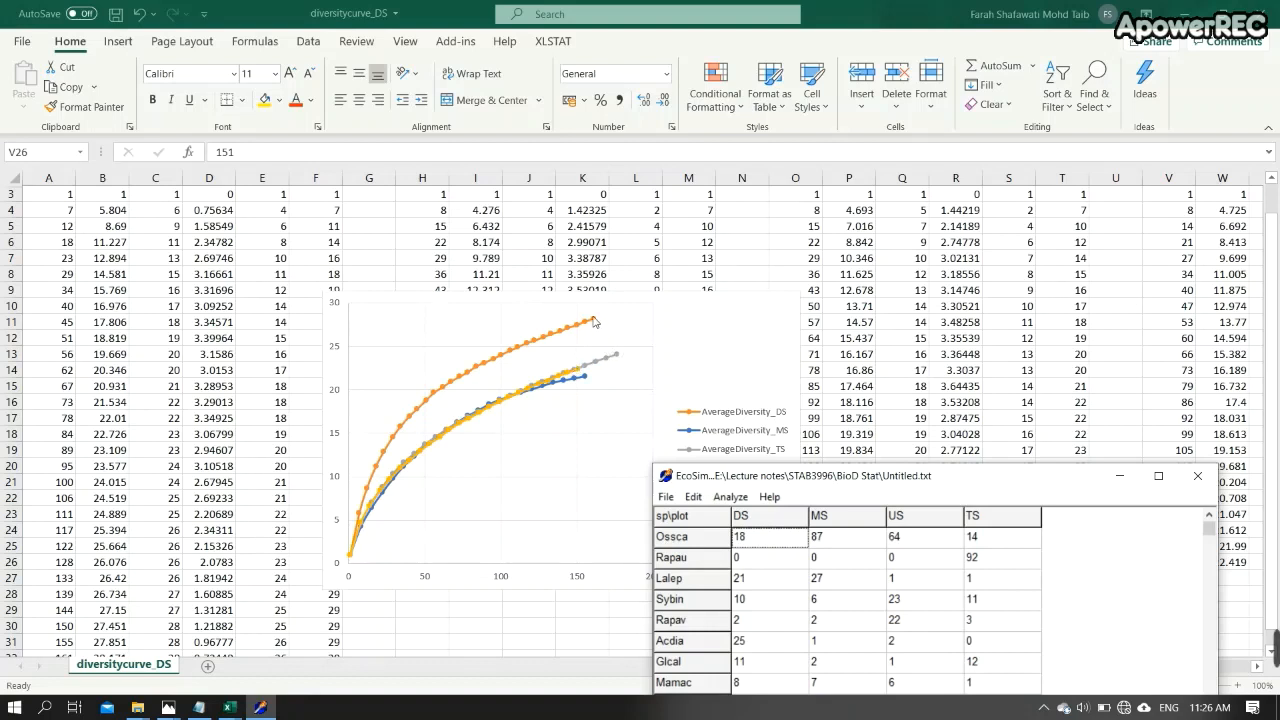
pyautogui.moveTo(595, 323)
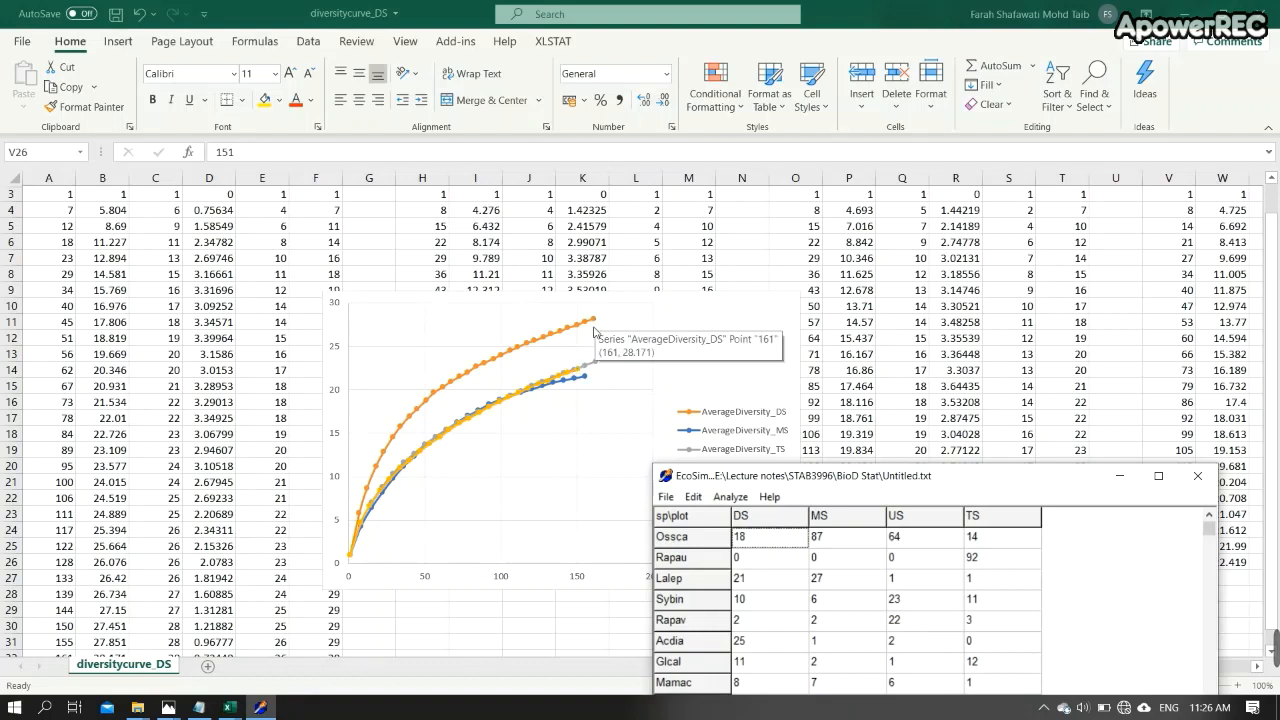